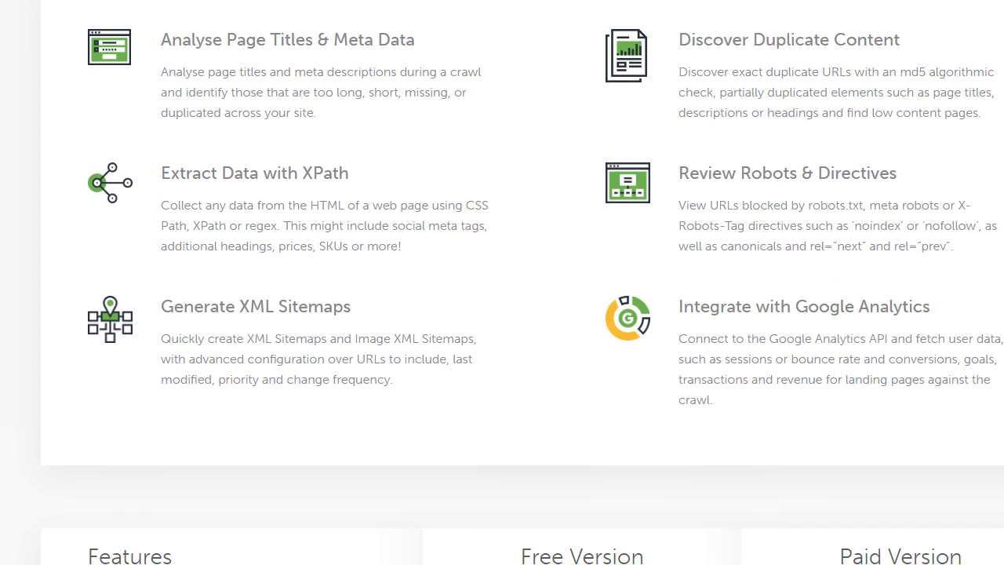
# - Read through the feature overview and the Free Version versus Paid Version comparison table
pyautogui.scroll(-3, 523, 293)
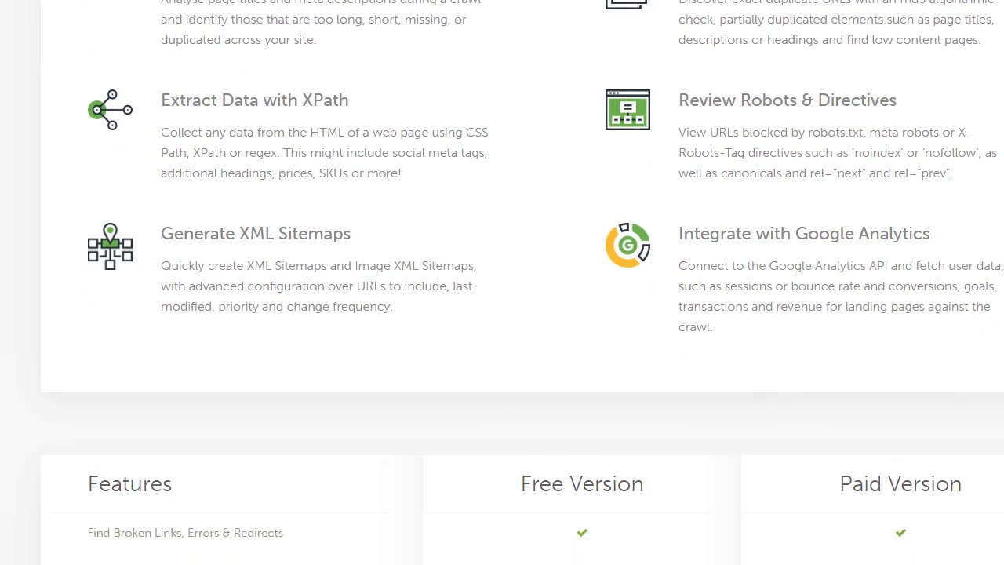
pyautogui.scroll(-5, 523, 294)
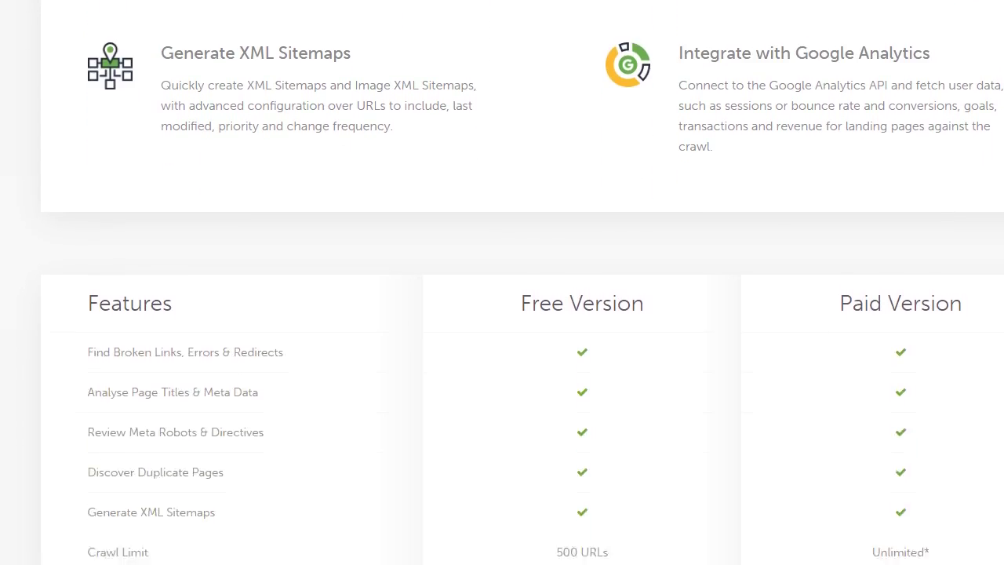
pyautogui.scroll(-2, 523, 294)
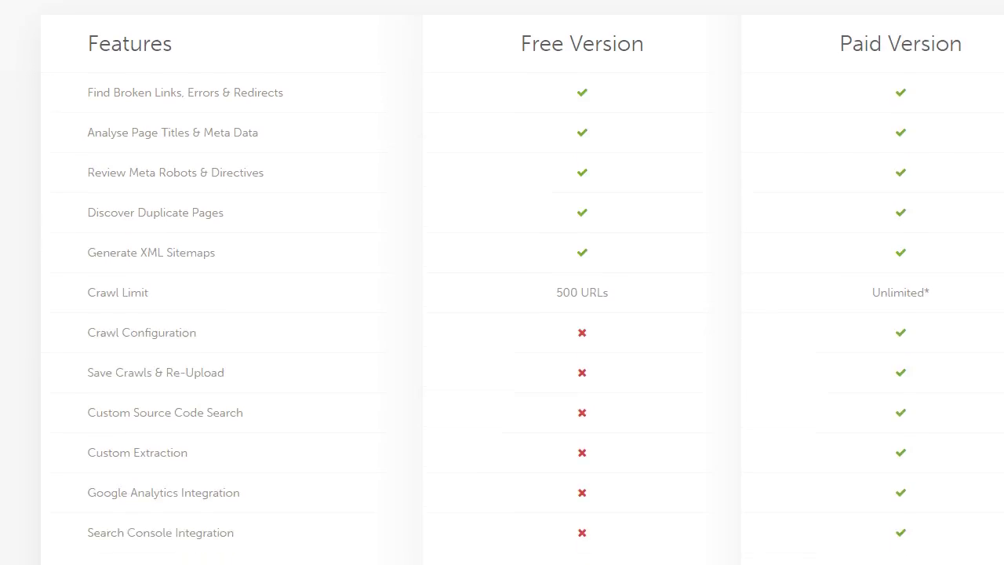
pyautogui.scroll(-1, 523, 294)
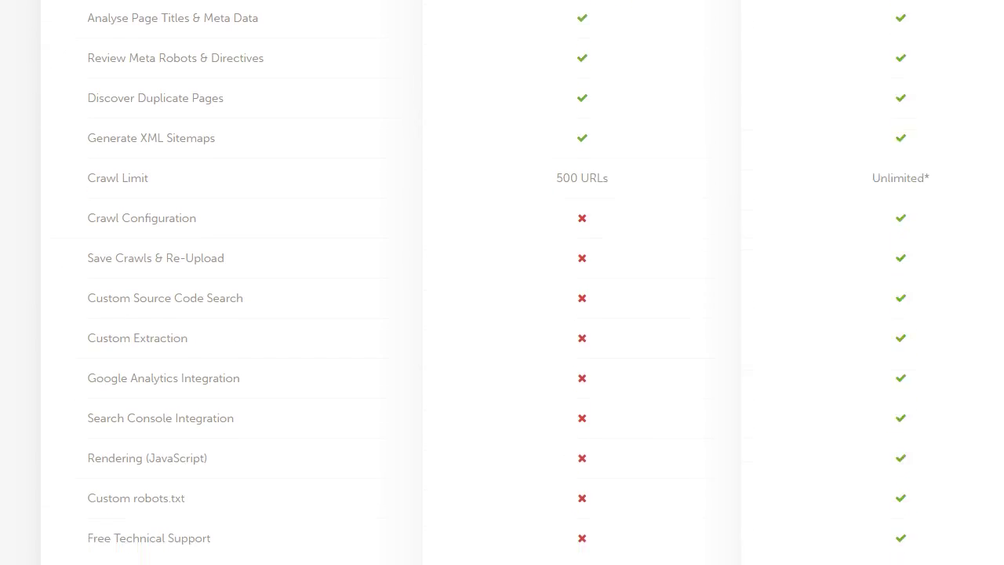
pyautogui.scroll(-1, 522, 293)
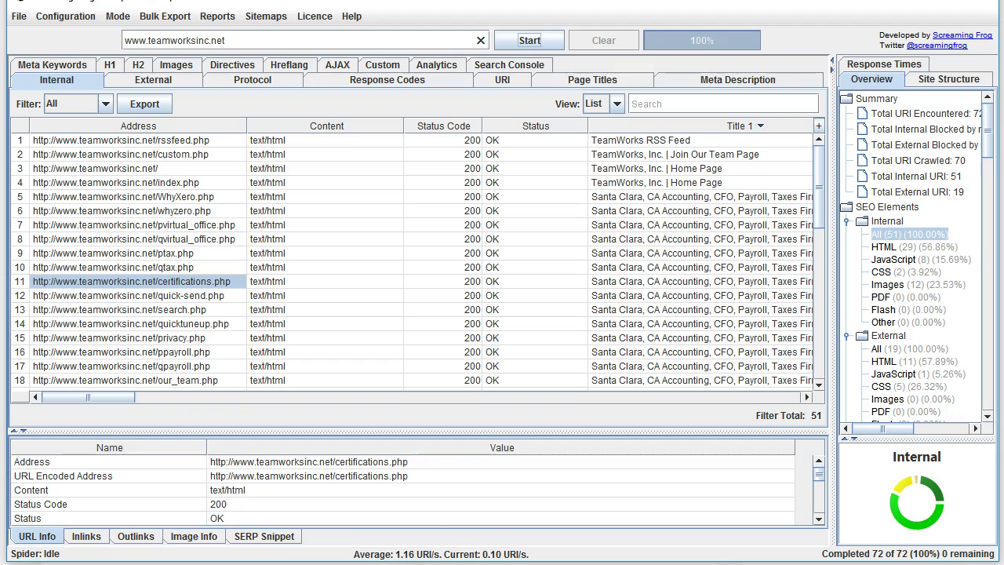
pyautogui.click(253, 37)
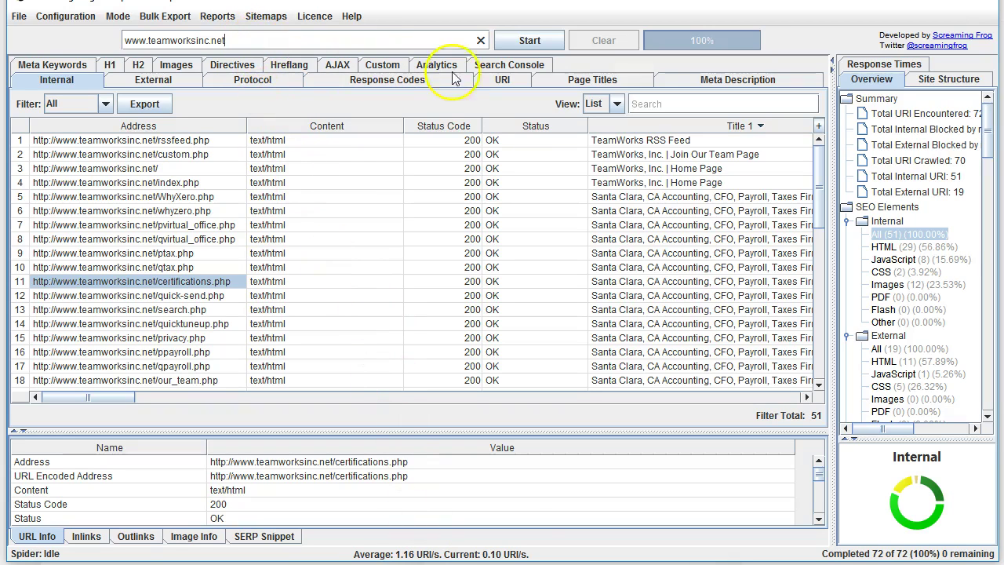
pyautogui.click(529, 40)
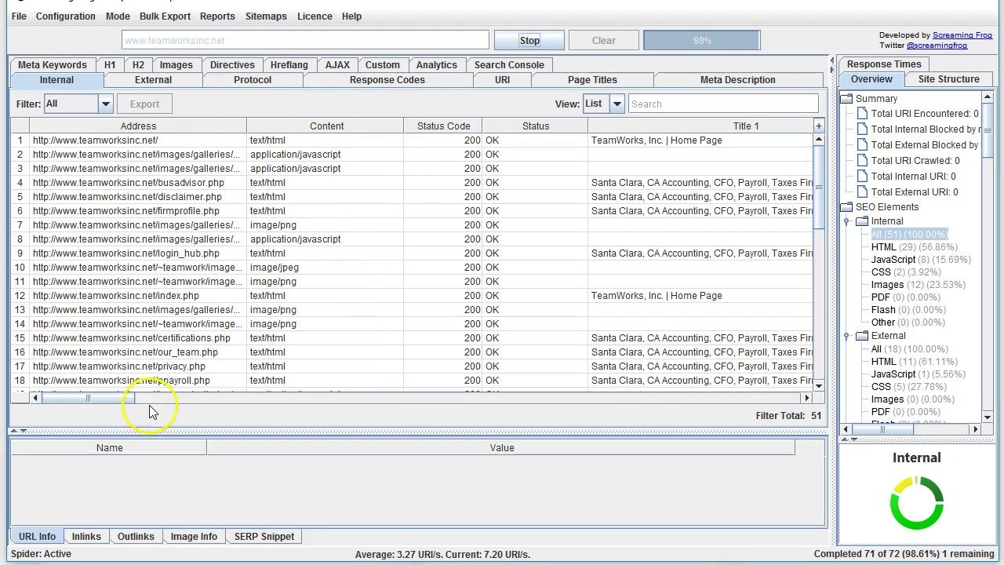
pyautogui.moveTo(118, 398); pyautogui.dragTo(362, 404)
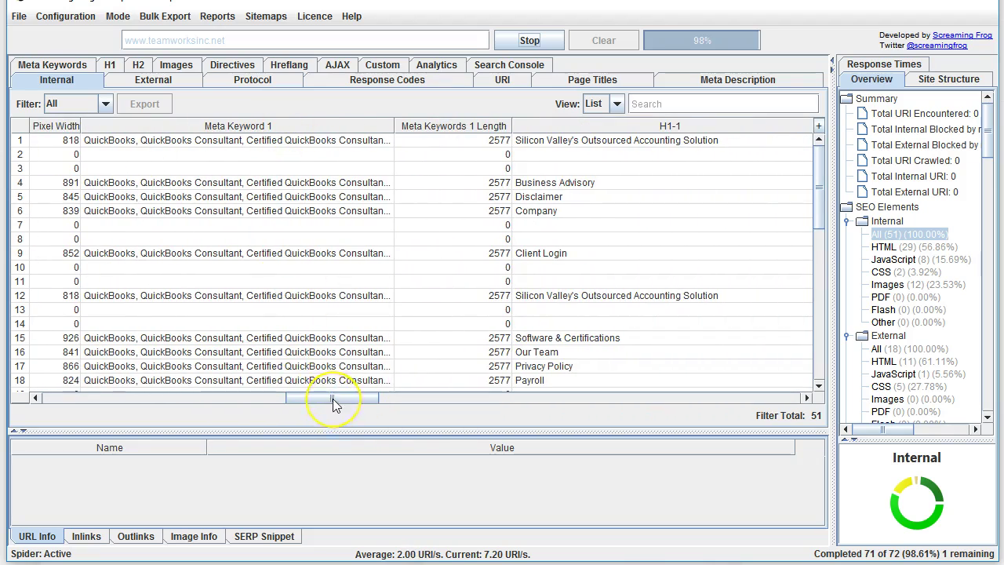
pyautogui.moveTo(333, 399); pyautogui.dragTo(86, 397)
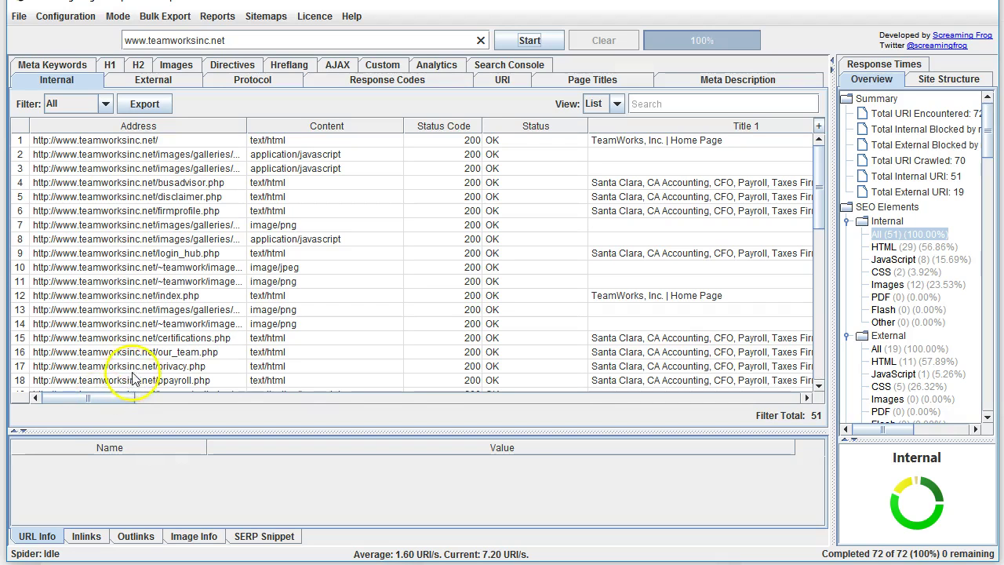
# - Sort the internal URLs by Title 1 so that pages with titles come first
pyautogui.moveTo(107, 397); pyautogui.dragTo(130, 399)
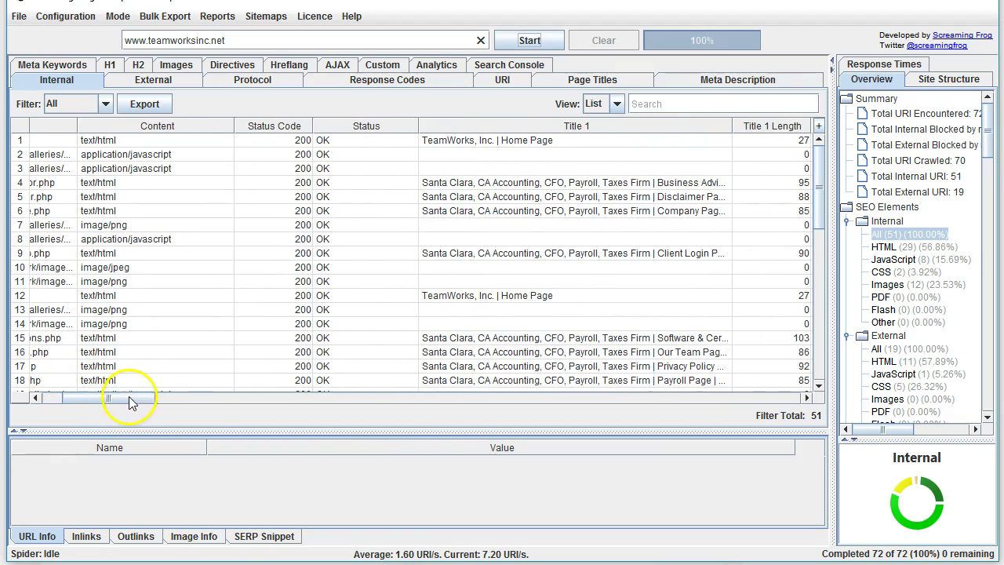
pyautogui.click(583, 127)
pyautogui.click(583, 127)
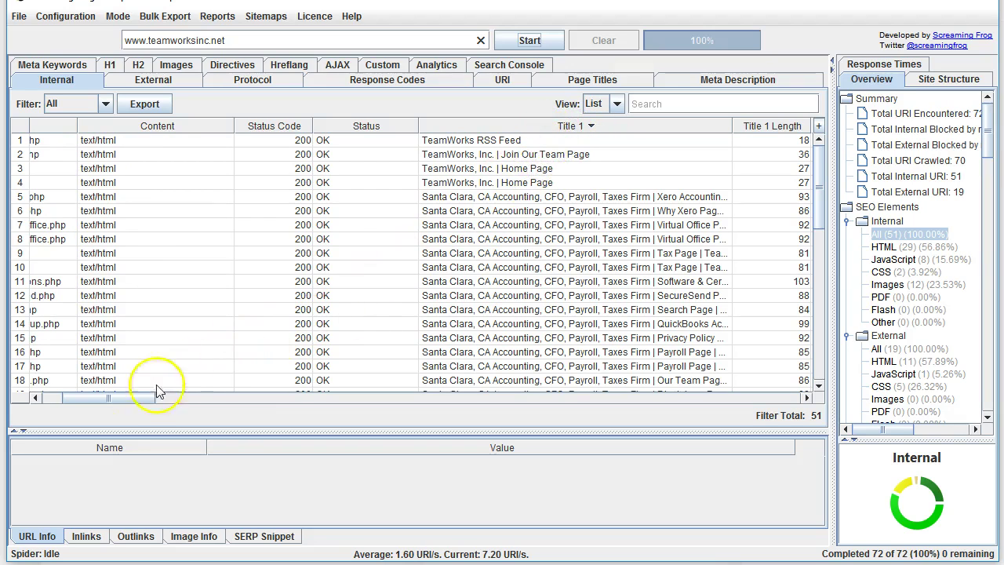
# - Narrow the Content, Status Code and Status columns to bring the addresses and titles closer together
pyautogui.moveTo(130, 398); pyautogui.dragTo(111, 399)
pyautogui.moveTo(350, 125); pyautogui.dragTo(232, 125)
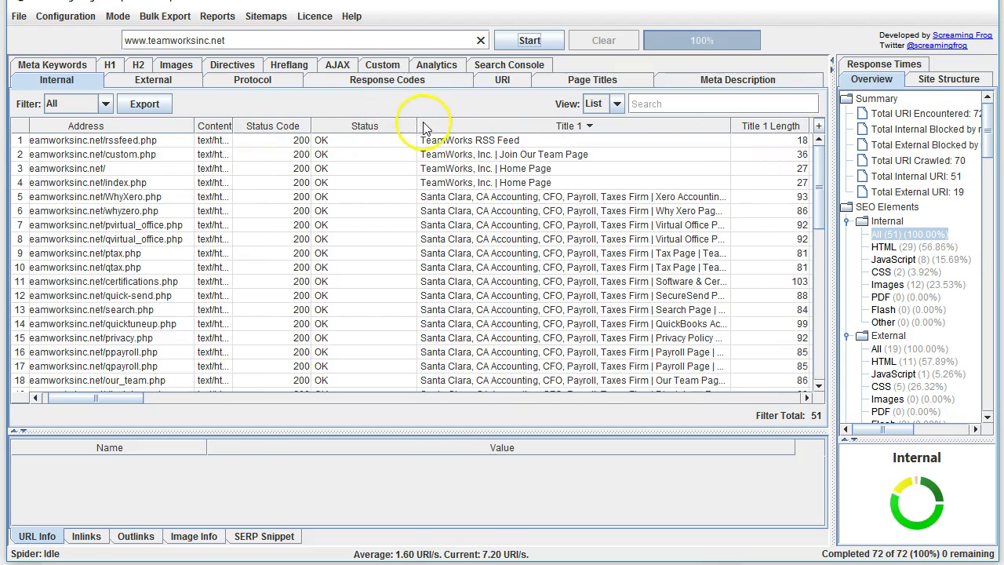
pyautogui.moveTo(415, 125); pyautogui.dragTo(273, 126)
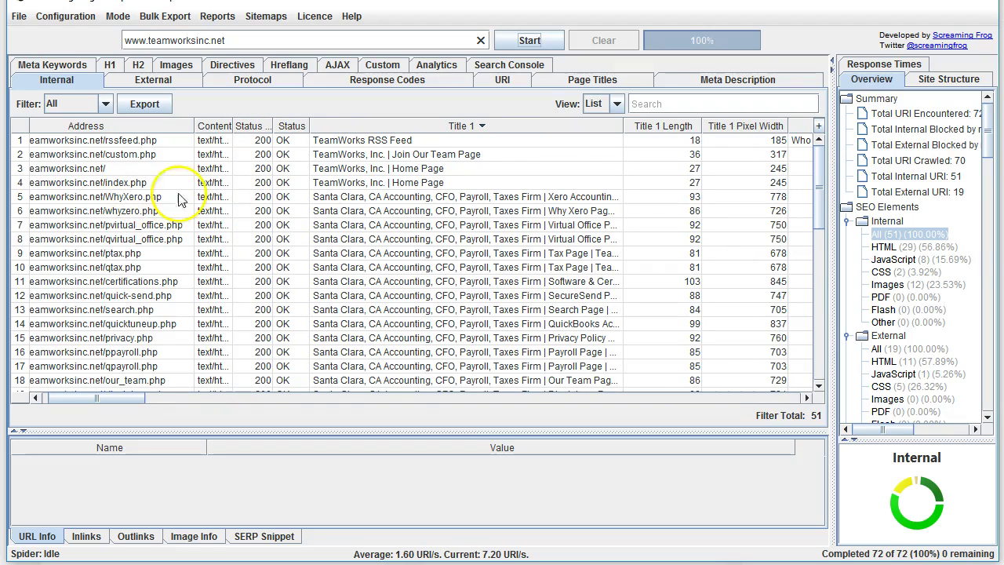
# - Compare the page titles of the site root and index.php by alternating between their two rows
pyautogui.click(361, 169)
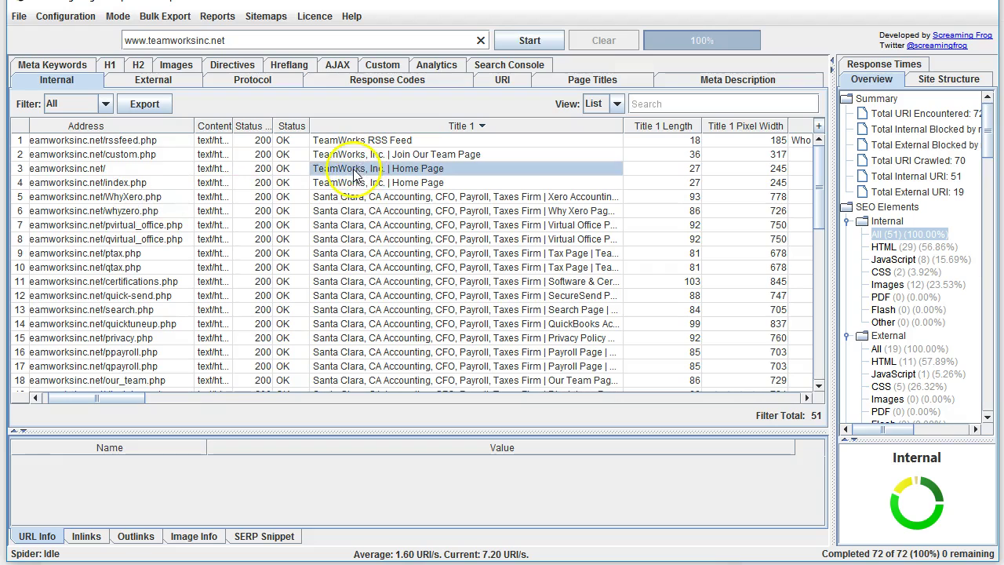
pyautogui.click(155, 168)
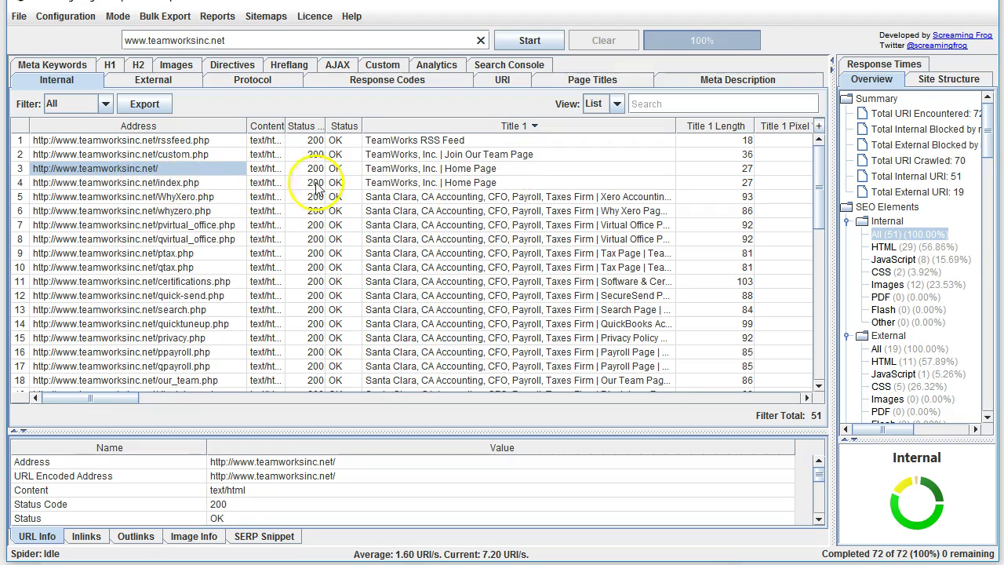
pyautogui.click(443, 168)
pyautogui.press('Down')
pyautogui.click(444, 170)
pyautogui.click(444, 184)
pyautogui.click(444, 171)
pyautogui.click(444, 184)
pyautogui.click(444, 169)
pyautogui.click(444, 184)
pyautogui.click(444, 170)
pyautogui.click(447, 186)
pyautogui.click(446, 171)
pyautogui.click(446, 184)
pyautogui.click(449, 172)
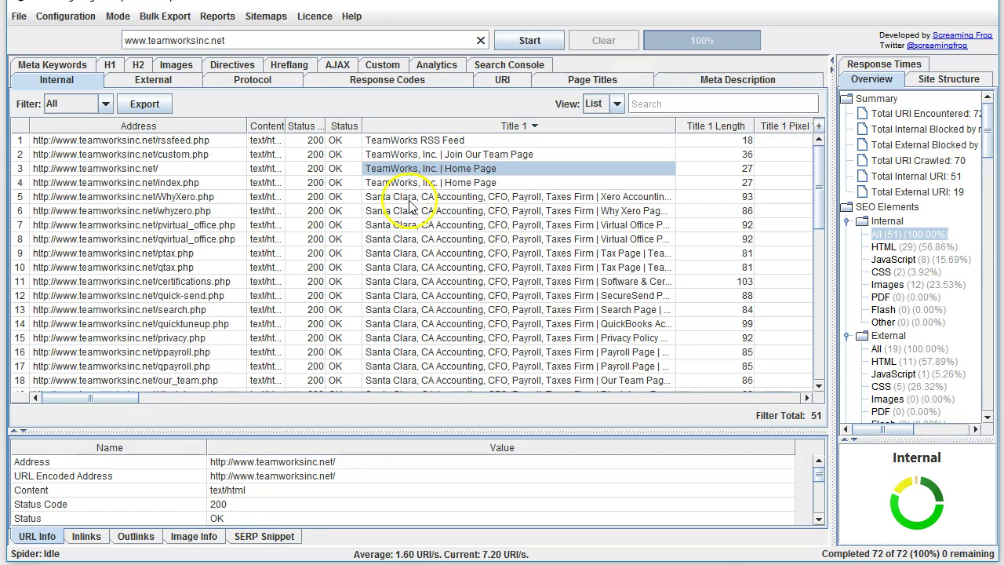
# - Compare the paired addresses WhyXero.php and whyzero.php, pvirtual_office.php and qvirtual_office.php, and ptax.php and qtax.php for duplicate pages
pyautogui.click(189, 197)
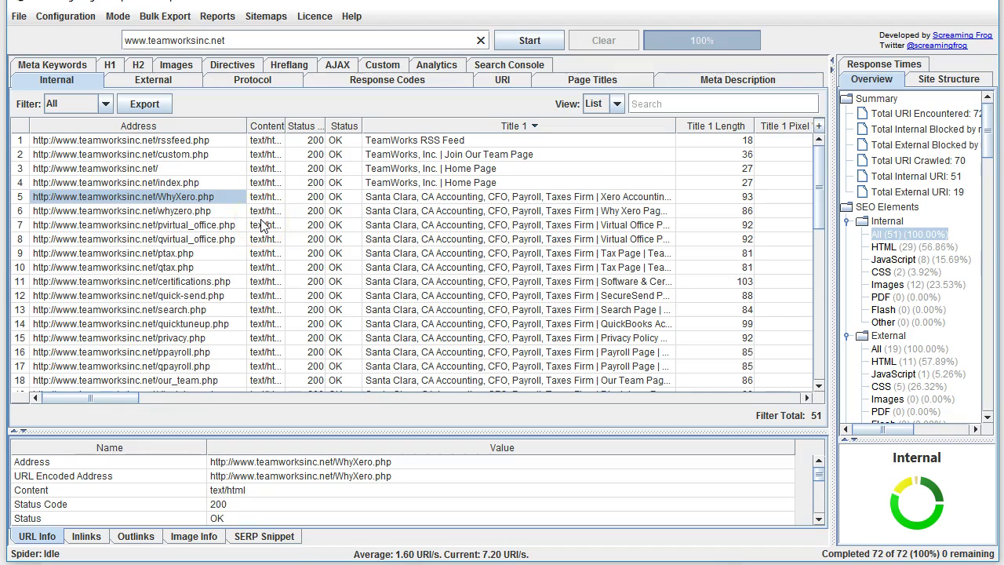
pyautogui.press('Down')
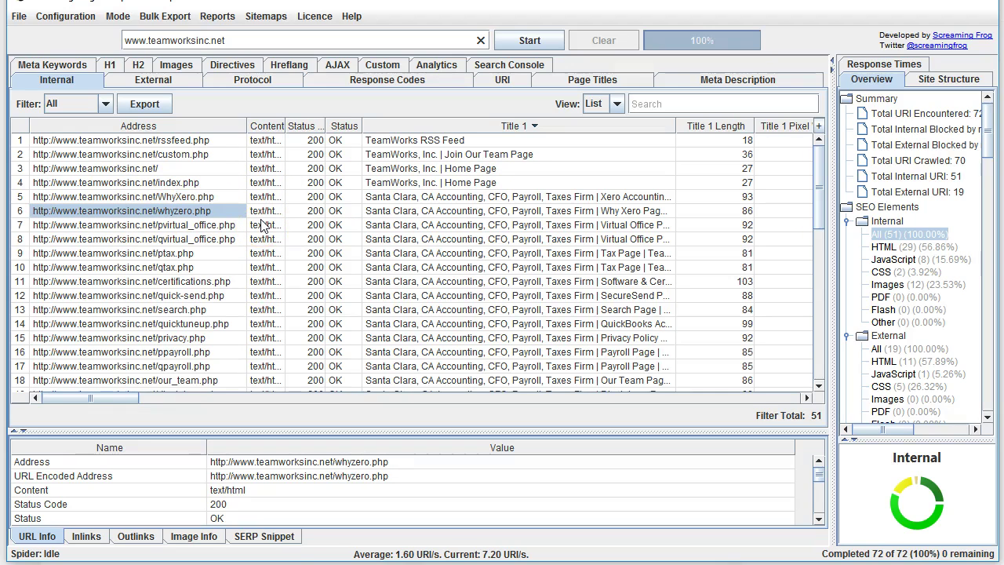
pyautogui.press('Up')
pyautogui.press('Down')
pyautogui.press('Down')
pyautogui.press('Down')
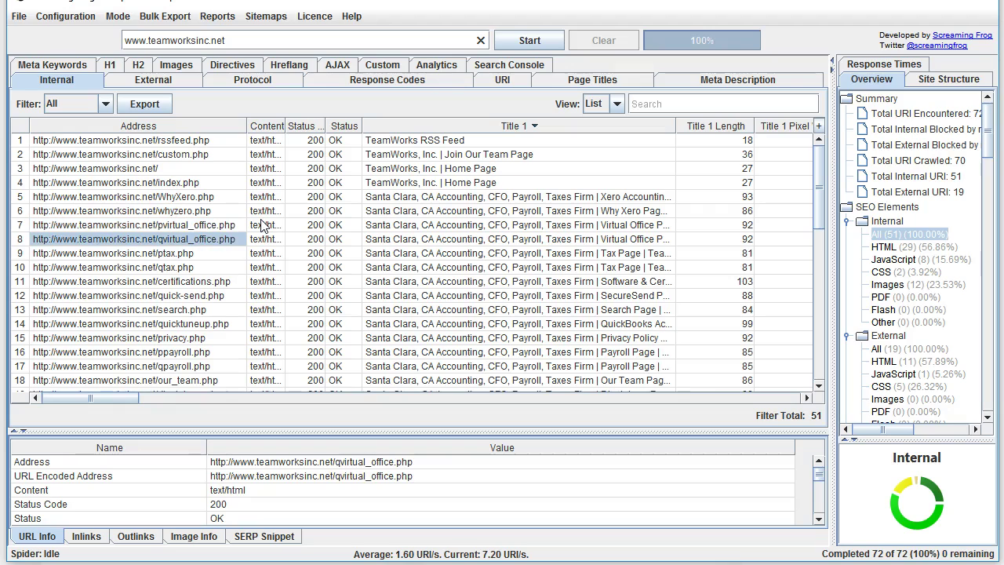
pyautogui.press('Down')
pyautogui.press('Down')
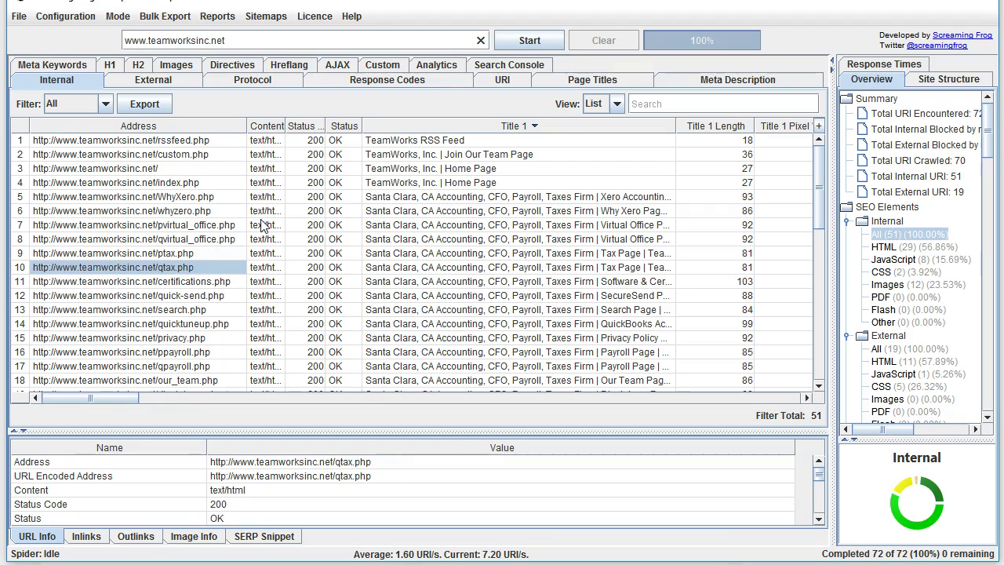
pyautogui.press('Down')
pyautogui.press('Up')
pyautogui.press('Up')
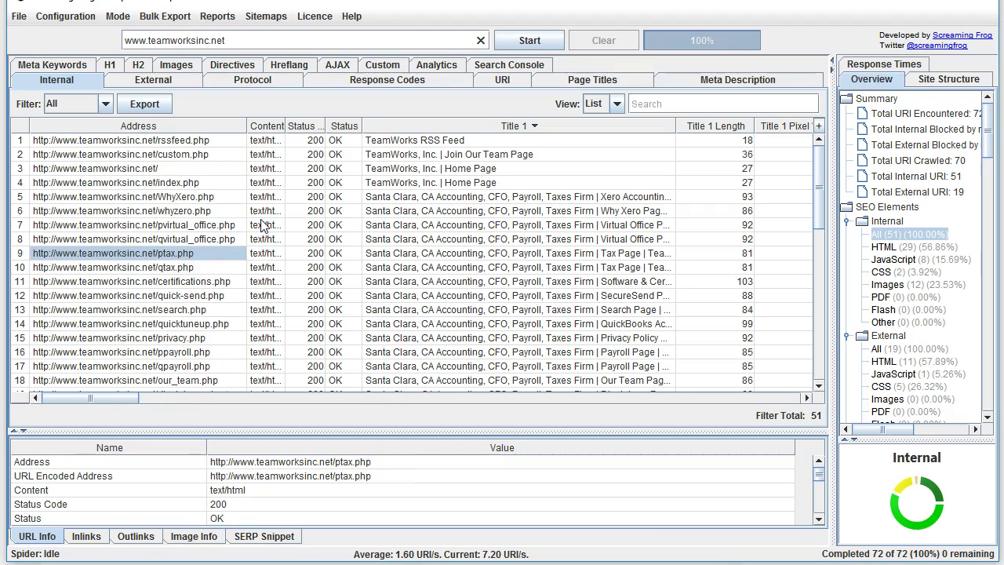
# - Check the remaining addresses from qtax.php down to our_team.php, including the ppayroll.php and qpayroll.php pair
pyautogui.press('Down')
pyautogui.press('Down')
pyautogui.press('Down')
pyautogui.press('Down')
pyautogui.press('Down')
pyautogui.press('Down')
pyautogui.press('Down')
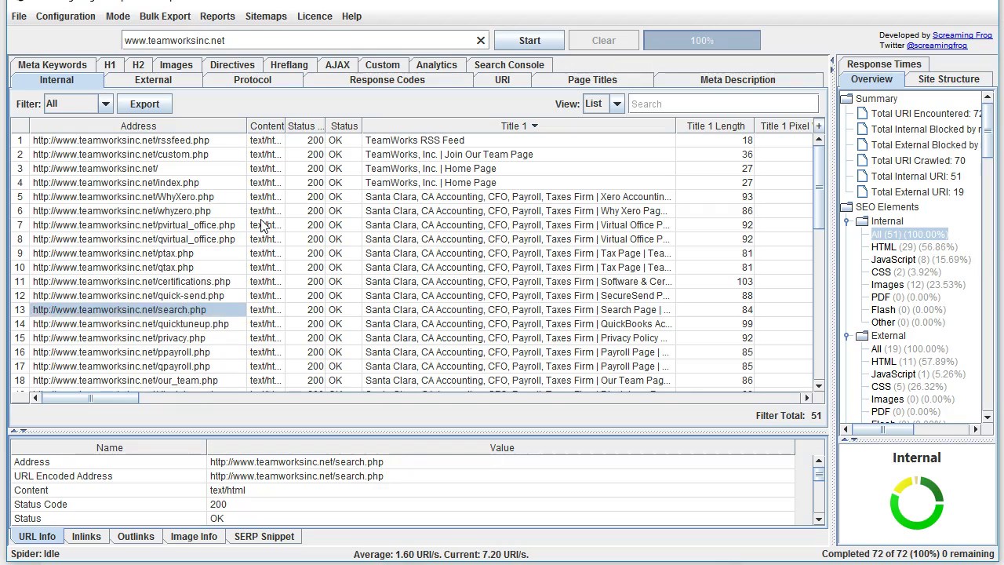
pyautogui.press('Up')
pyautogui.press('Down')
pyautogui.press('Down')
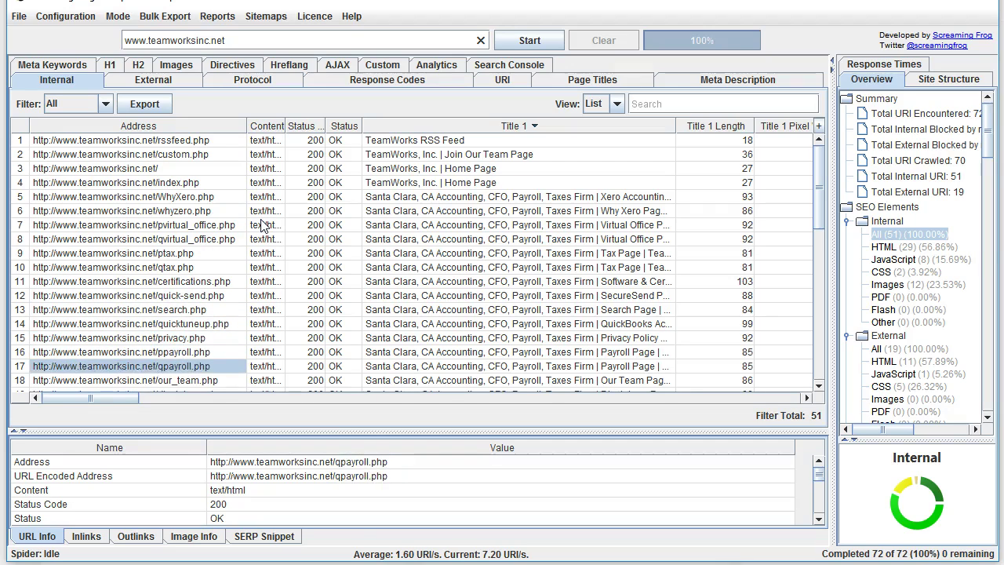
pyautogui.press('Down')
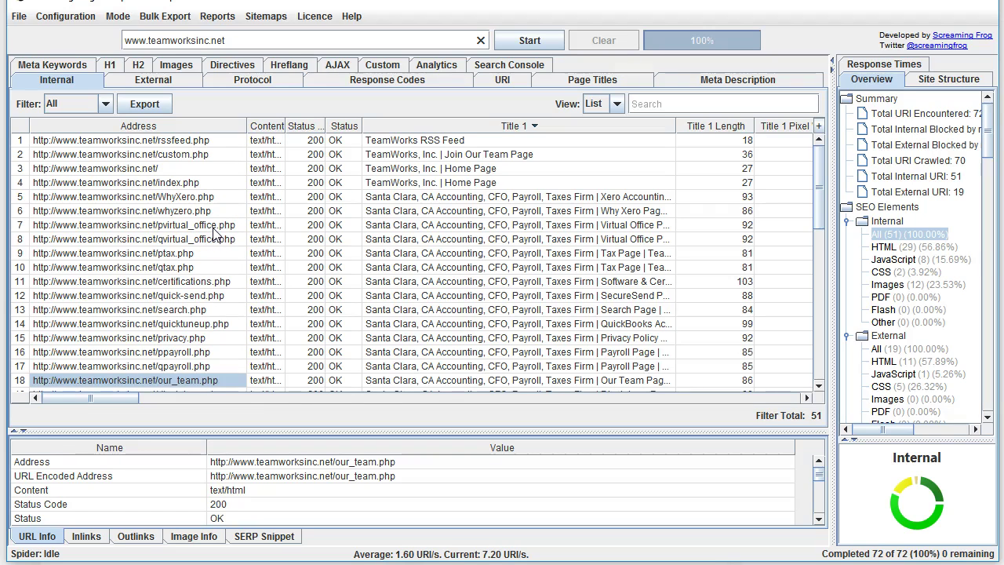
# - Inspect the titles of pvirtual_office.php and quicktuneup.php, temporarily widening the Title 1 column to read them more fully
pyautogui.click(438, 228)
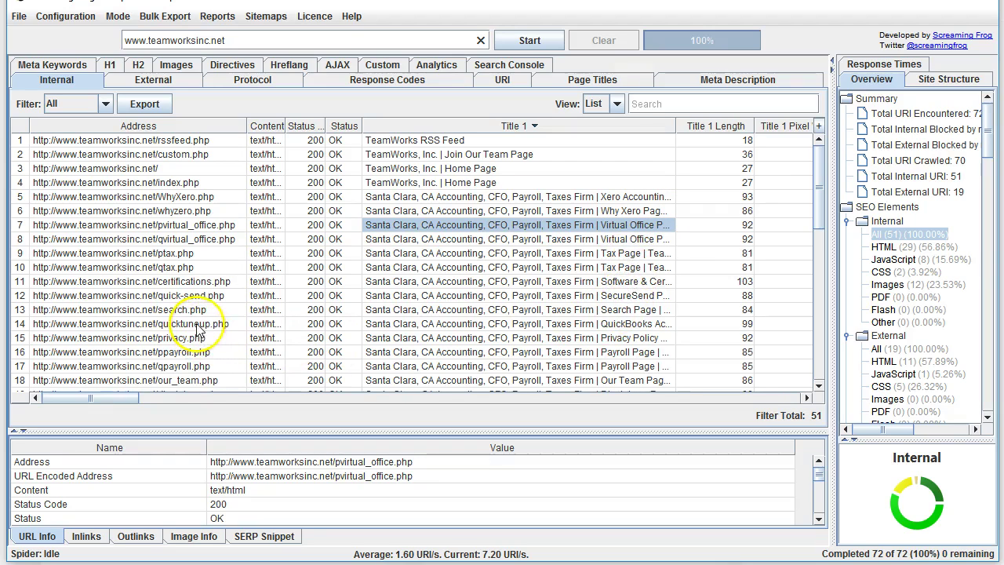
pyautogui.click(226, 327)
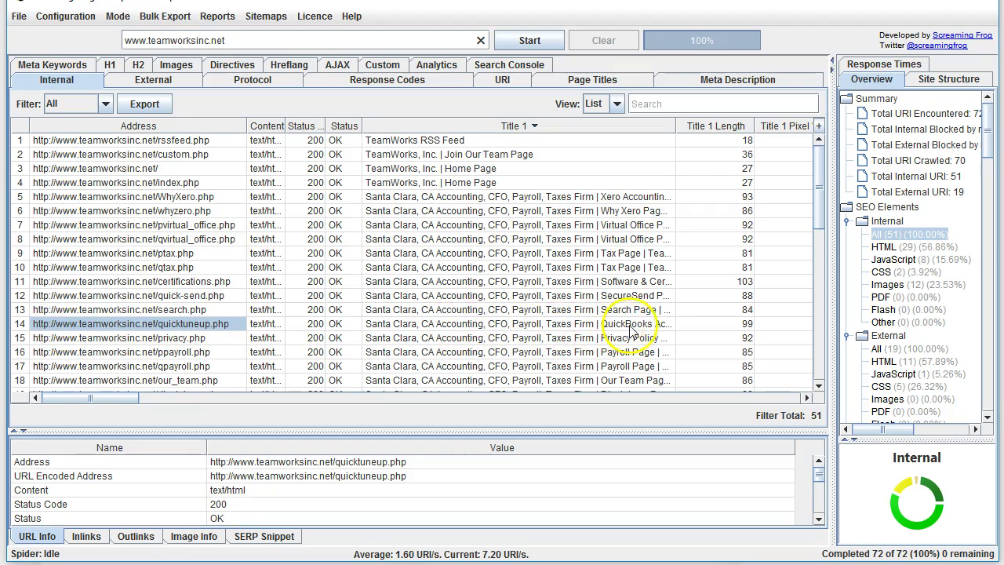
pyautogui.moveTo(675, 126); pyautogui.dragTo(776, 125)
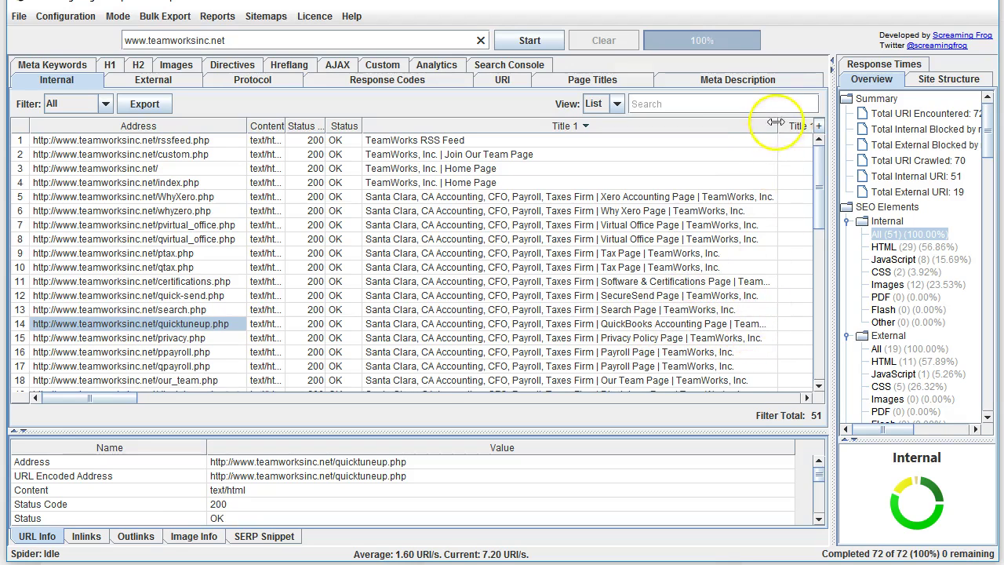
pyautogui.moveTo(778, 126); pyautogui.dragTo(660, 127)
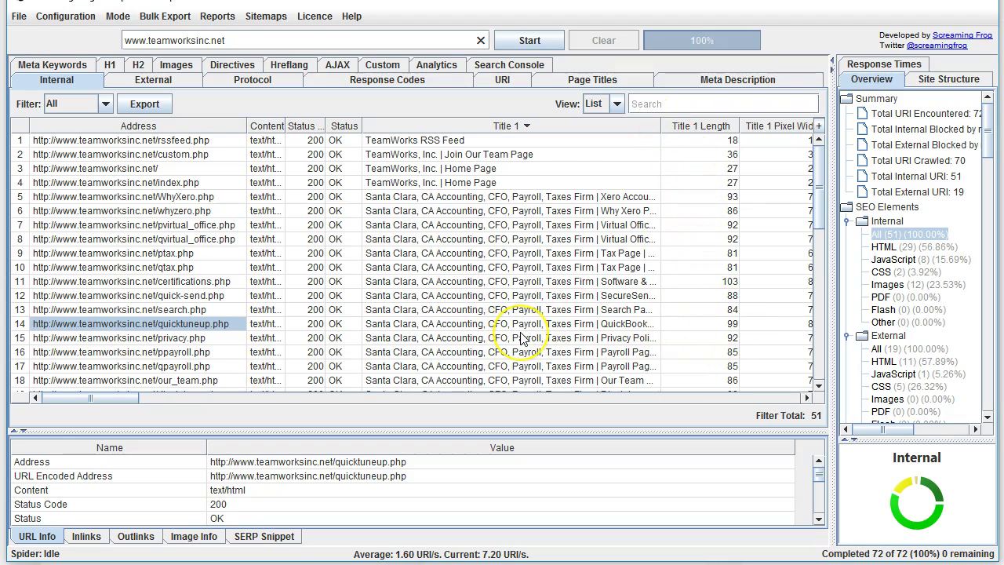
# - Examine the rest of the internal URL list for entries without a page title and their content types
pyautogui.scroll(-4, 510, 335)
pyautogui.scroll(1, 521, 338)
pyautogui.scroll(-4, 522, 338)
pyautogui.scroll(3, 522, 337)
pyautogui.scroll(-6, 521, 337)
pyautogui.scroll(-1, 524, 339)
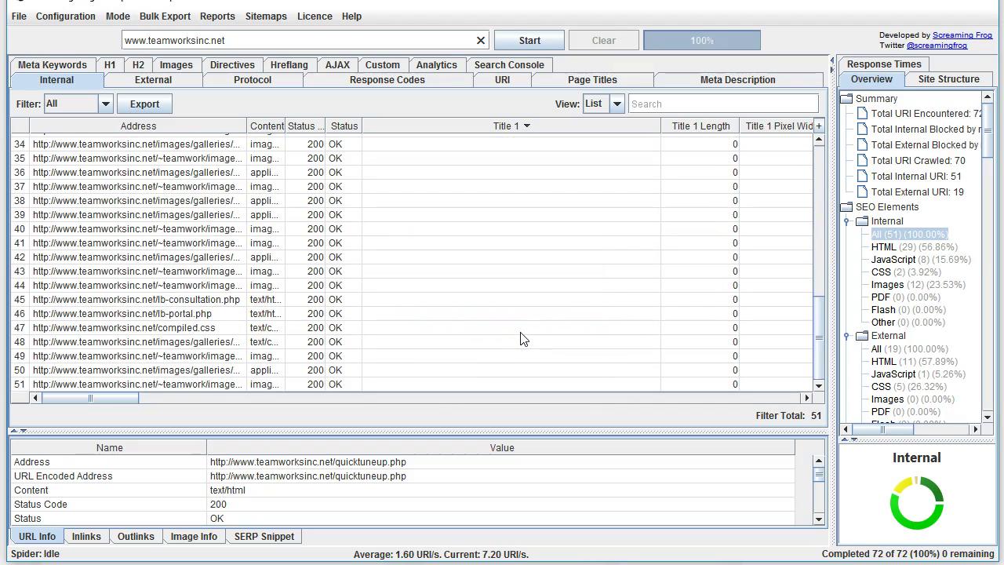
pyautogui.scroll(4, 524, 339)
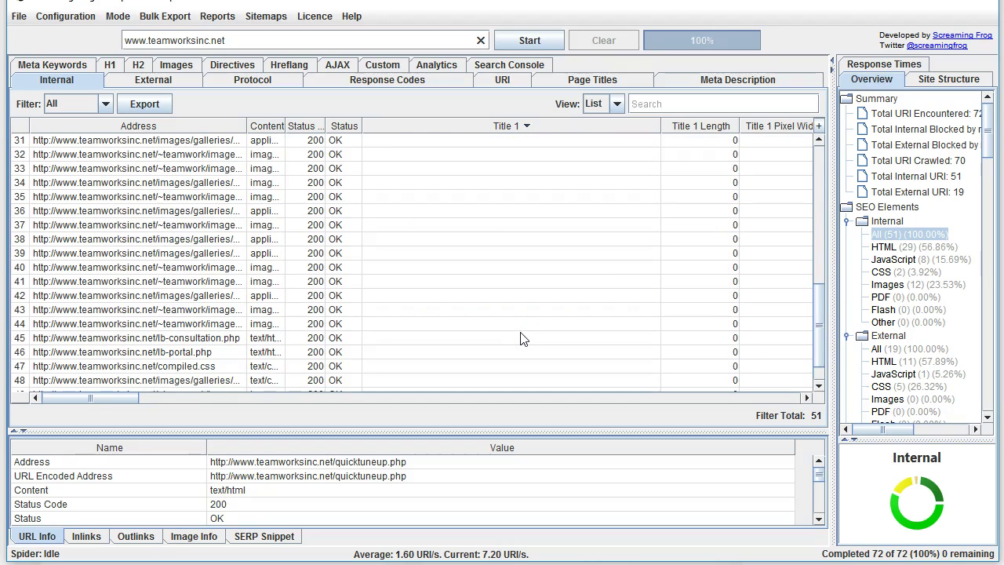
pyautogui.scroll(-1, 464, 303)
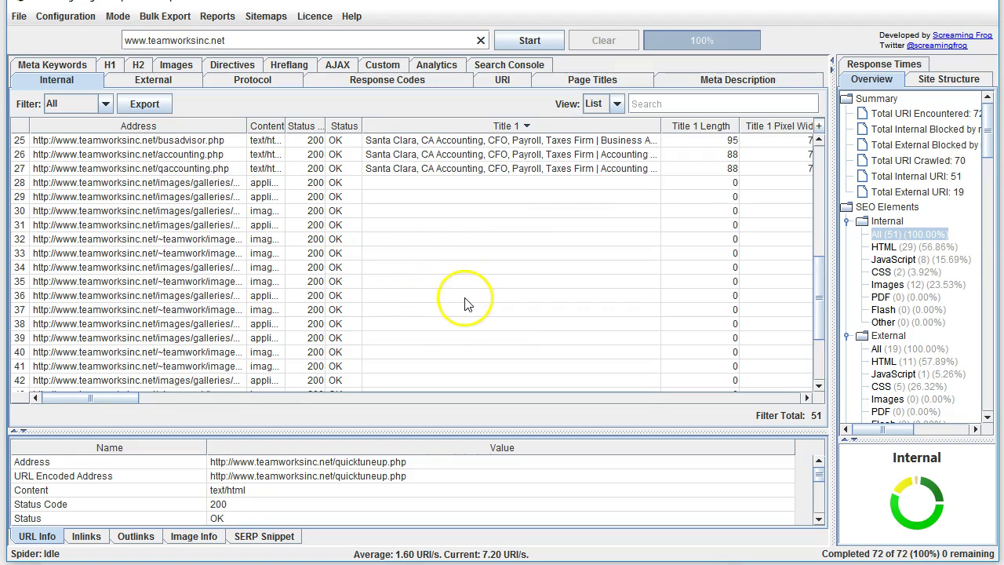
# - Try sorting the internal URLs by content type, and return the list to its unsorted order
pyautogui.click(263, 128)
pyautogui.click(268, 127)
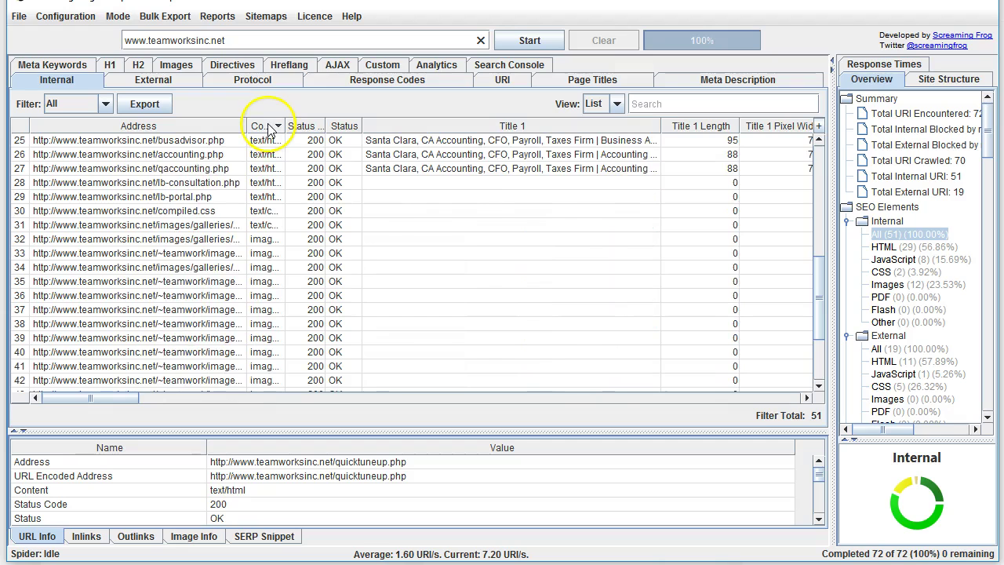
pyautogui.click(268, 127)
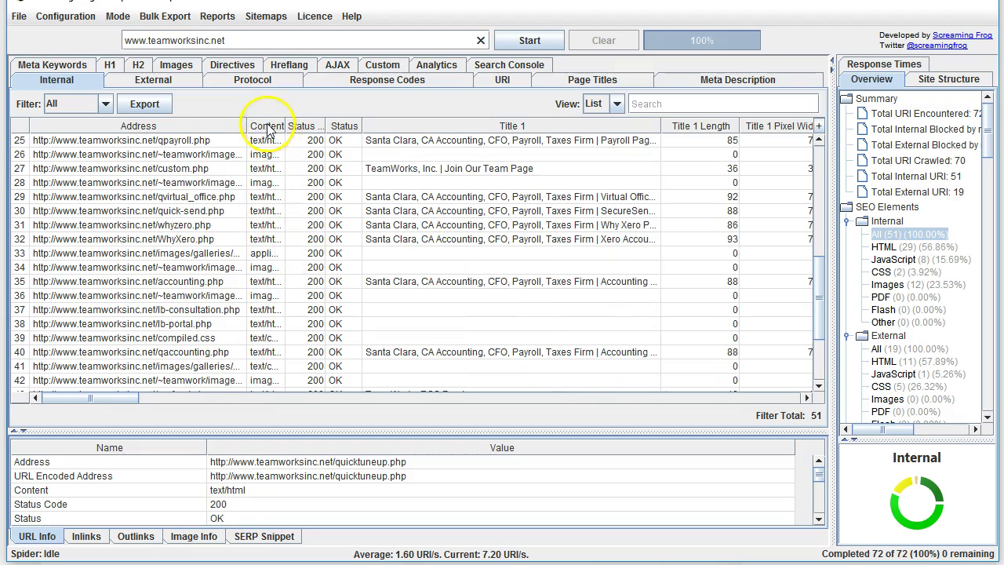
# - Filter the internal URL list to show only HTML pages
pyautogui.click(106, 105)
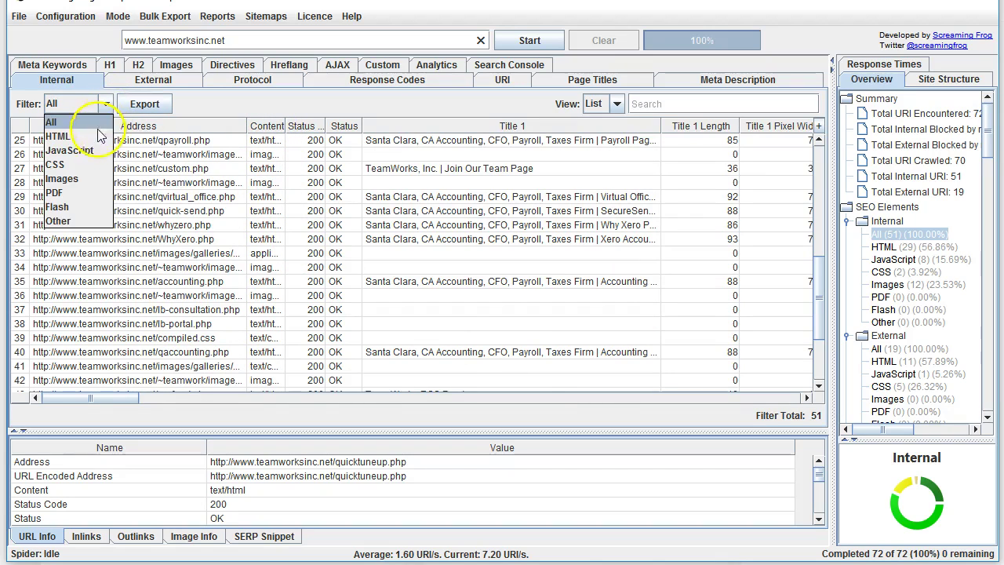
pyautogui.click(66, 135)
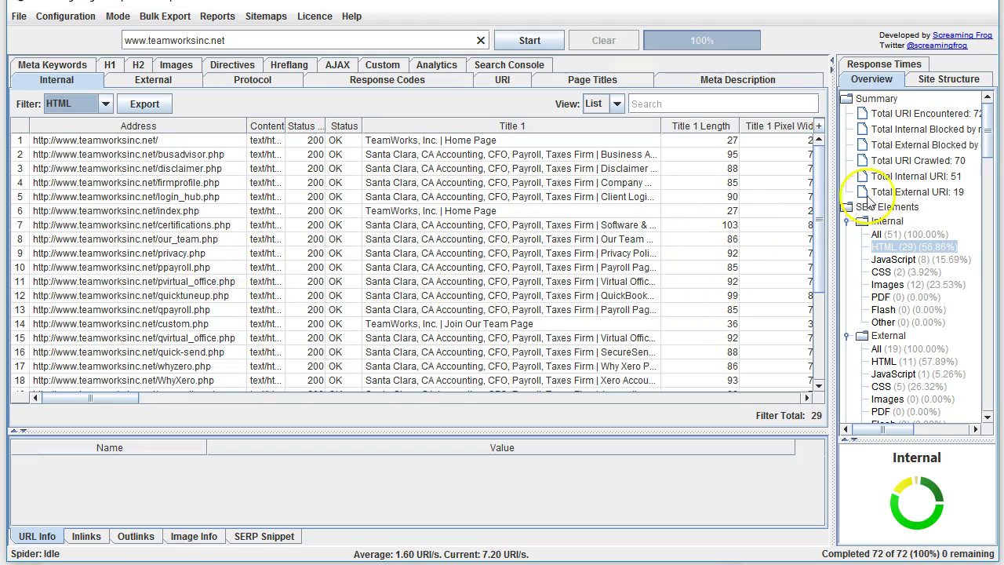
# - Look through the HTML page list and compare the addresses and titles of pconsulting.php and qconsulting.php
pyautogui.moveTo(819, 183)
pyautogui.mouseDown()
pyautogui.moveTo(820, 217)
pyautogui.moveTo(816, 200)
pyautogui.mouseUp()
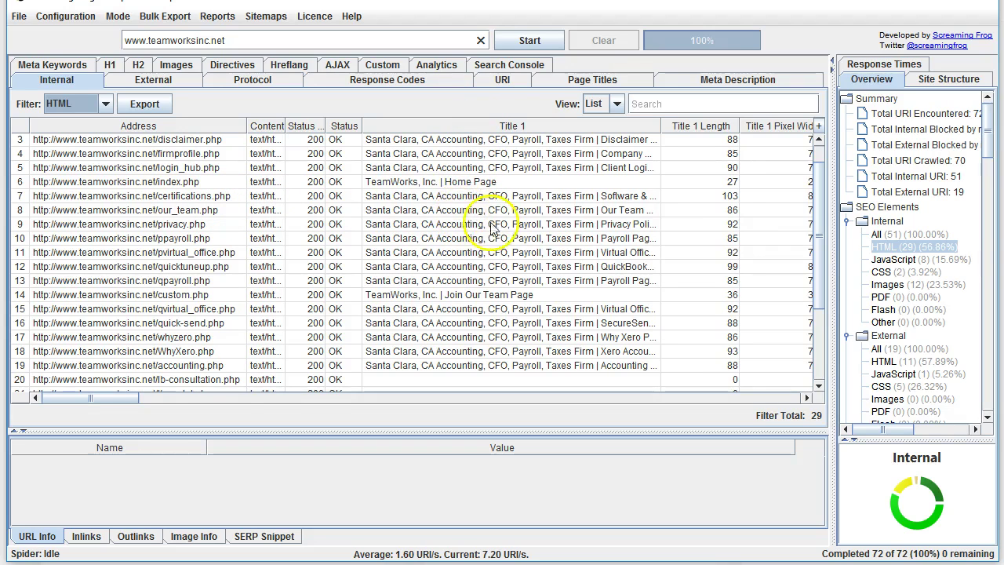
pyautogui.moveTo(820, 197); pyautogui.dragTo(816, 300)
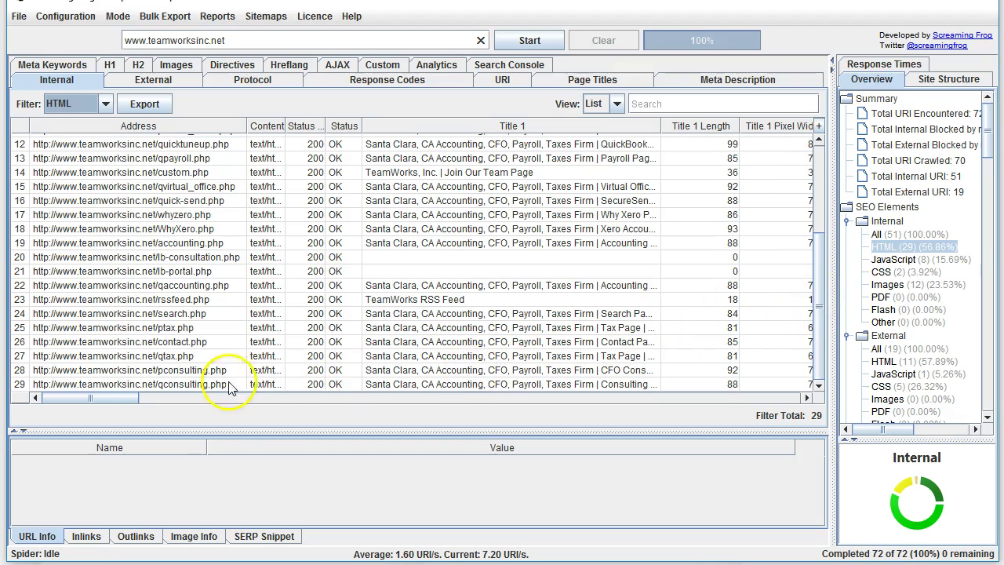
pyautogui.click(159, 370)
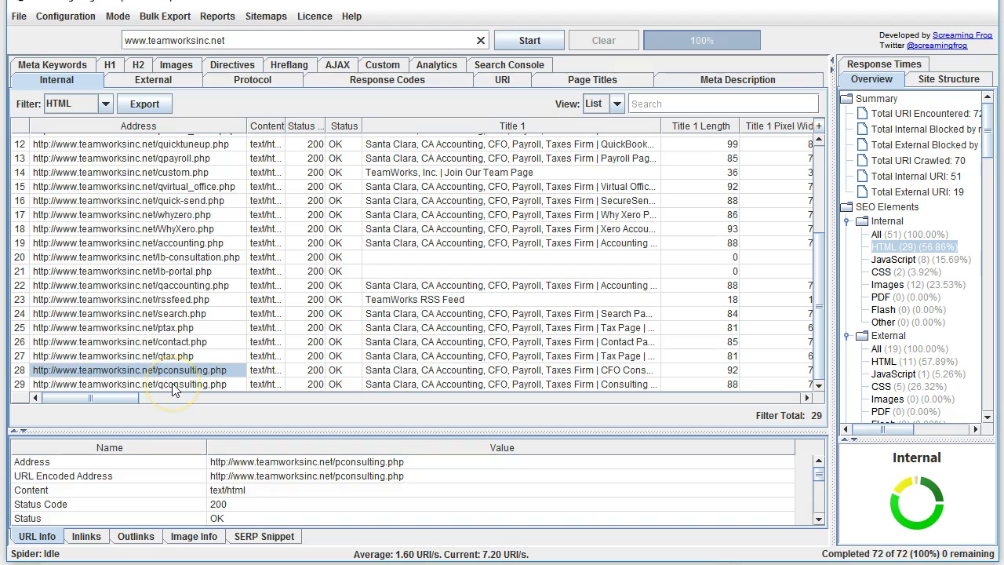
pyautogui.click(174, 384)
pyautogui.click(187, 370)
pyautogui.click(175, 385)
pyautogui.click(188, 372)
pyautogui.click(185, 384)
pyautogui.click(187, 371)
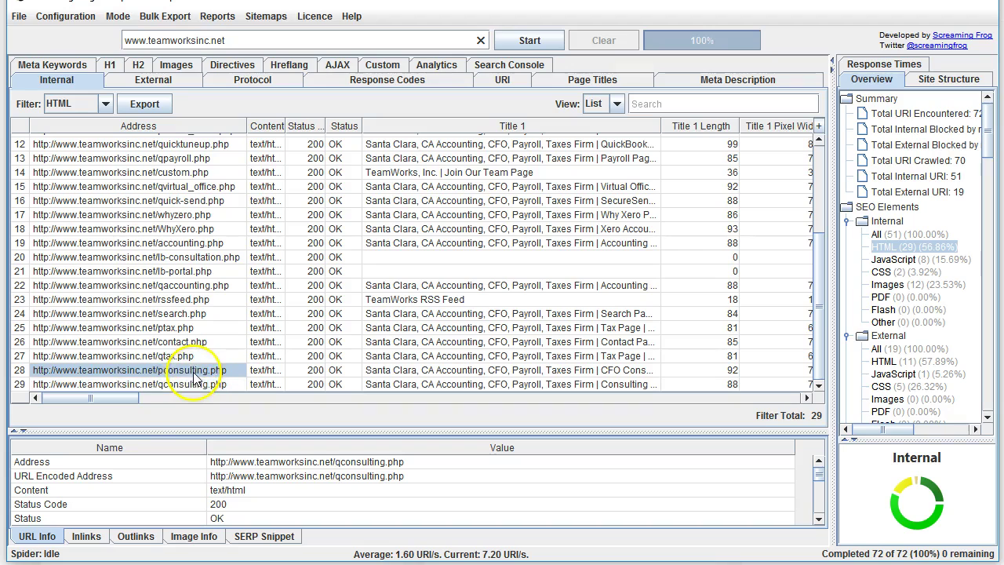
pyautogui.click(426, 375)
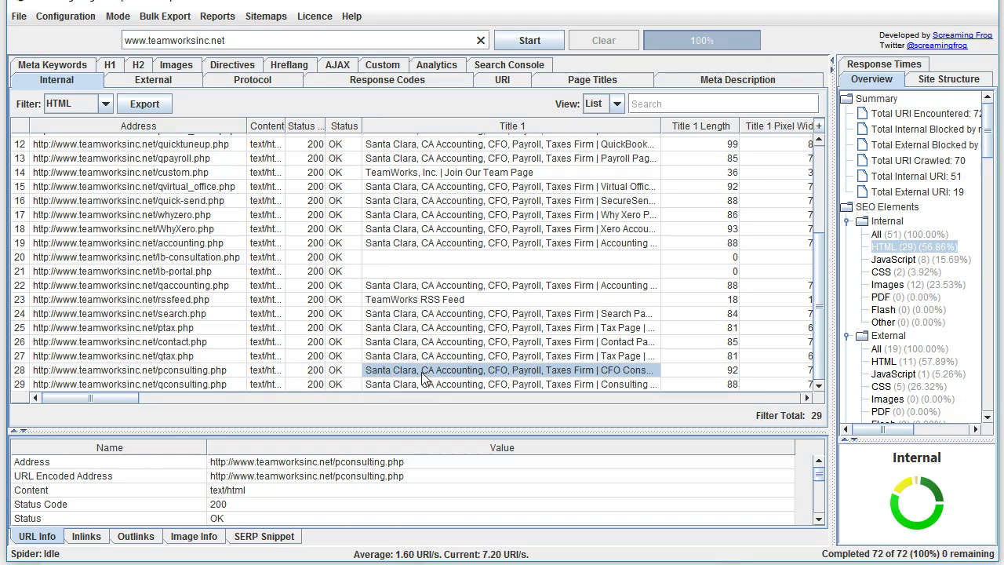
pyautogui.click(152, 373)
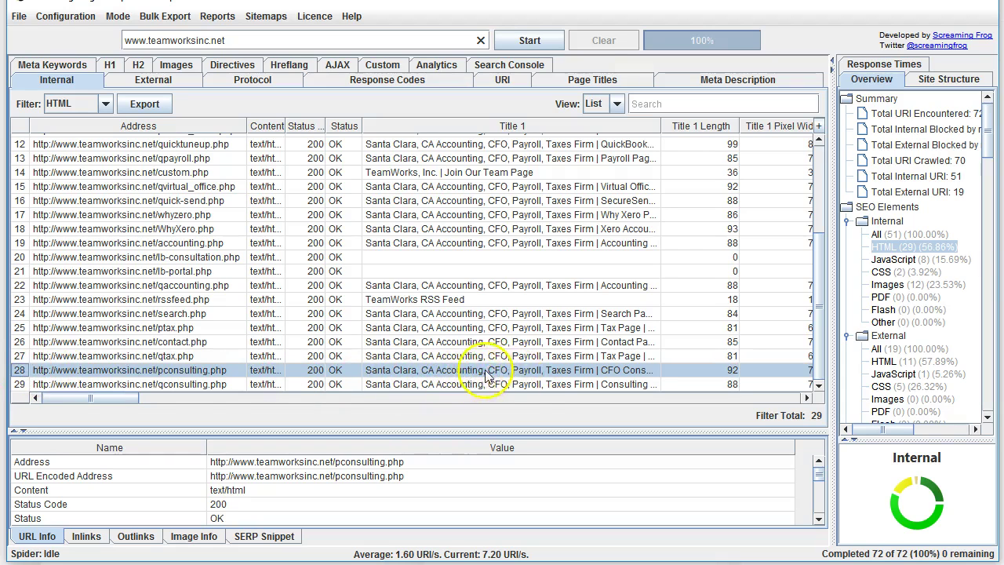
# - Examine the pages' meta descriptions, keywords and H1 headings, widening the Meta Description 1 column to read more text
pyautogui.moveTo(122, 400); pyautogui.dragTo(246, 400)
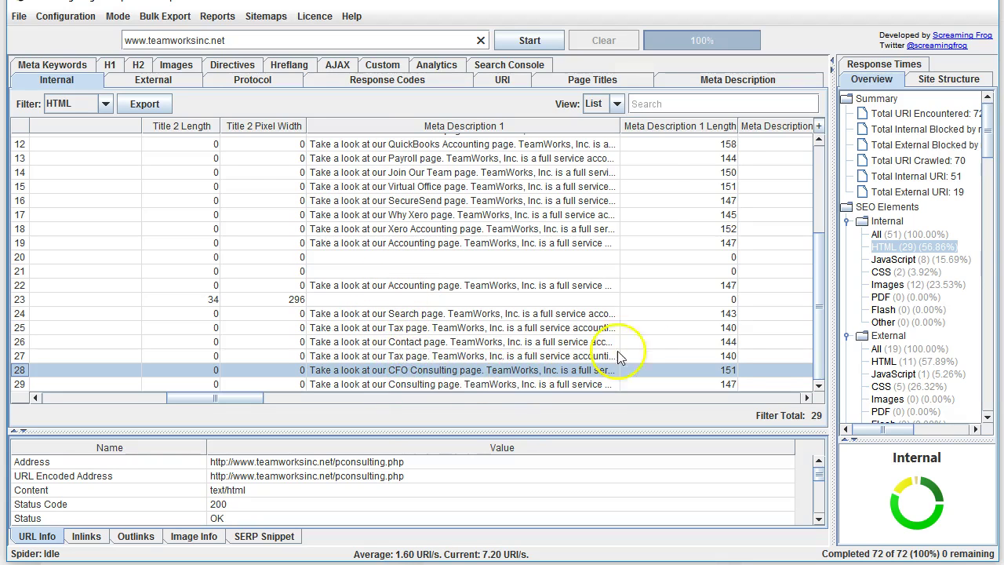
pyautogui.moveTo(617, 126); pyautogui.dragTo(658, 126)
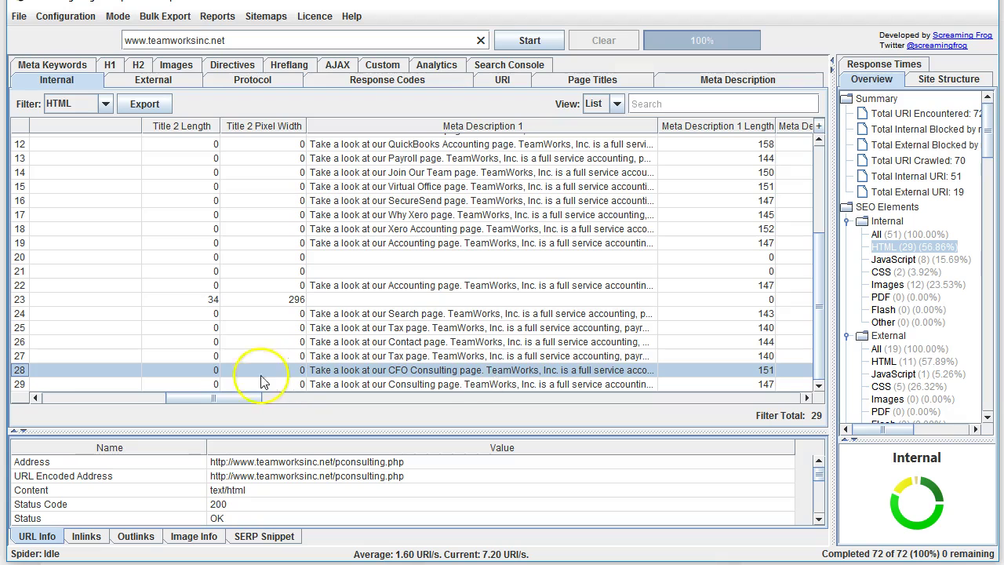
pyautogui.moveTo(240, 403); pyautogui.dragTo(310, 403)
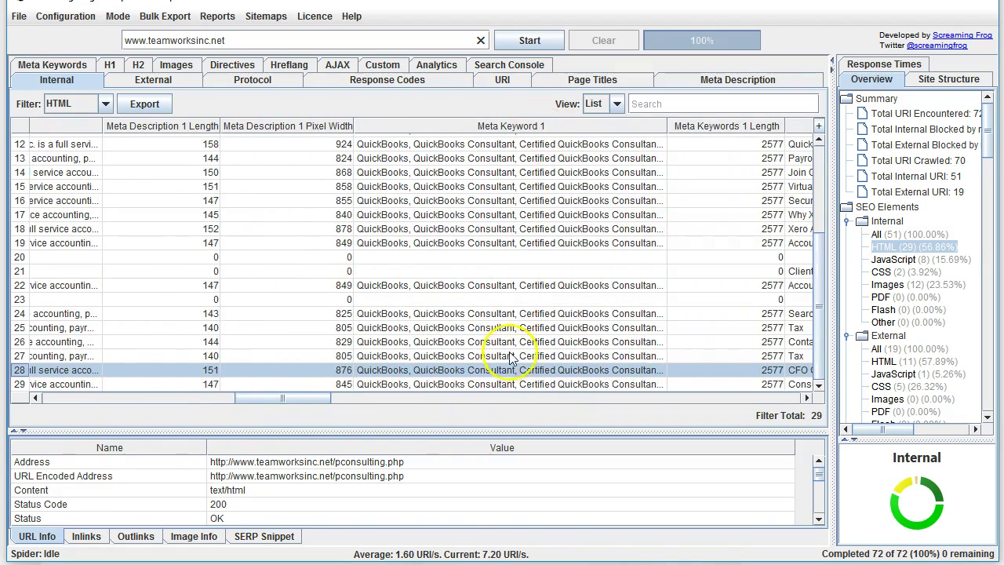
pyautogui.moveTo(305, 398); pyautogui.dragTo(358, 400)
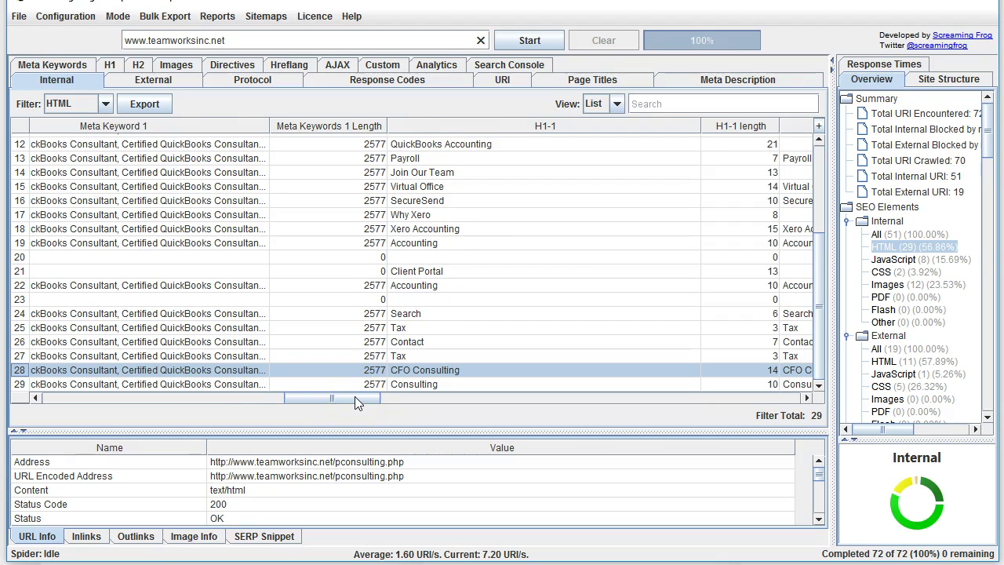
pyautogui.moveTo(354, 396); pyautogui.dragTo(65, 394)
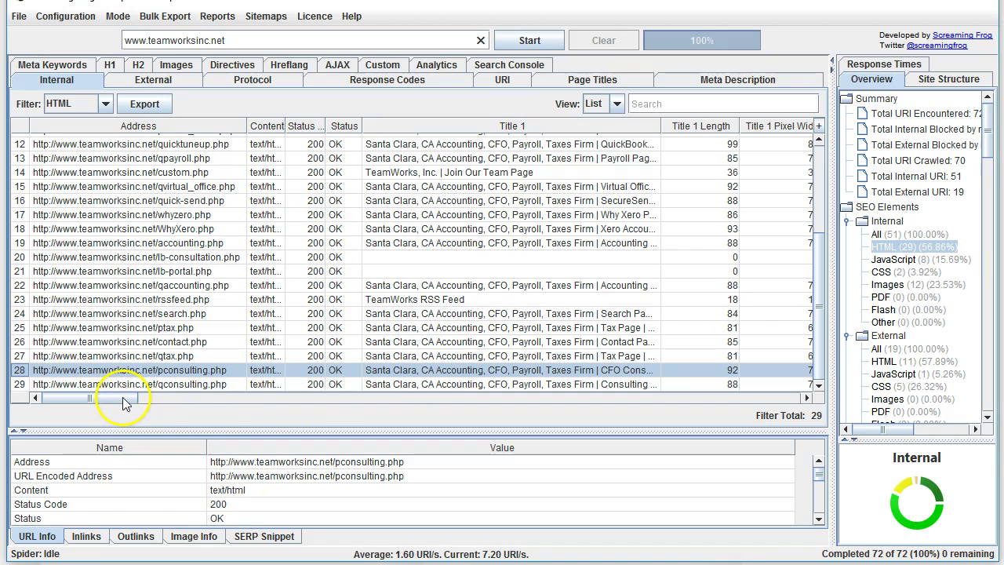
# - Sort the HTML pages by word count in both directions, ending with the highest count first, and review the counts
pyautogui.moveTo(116, 396); pyautogui.dragTo(698, 417)
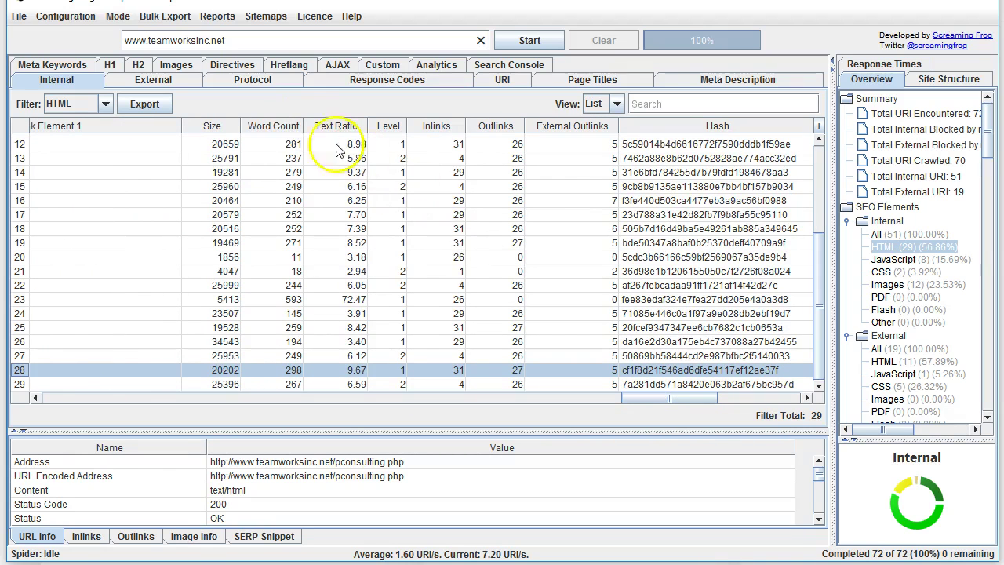
pyautogui.click(289, 127)
pyautogui.click(284, 132)
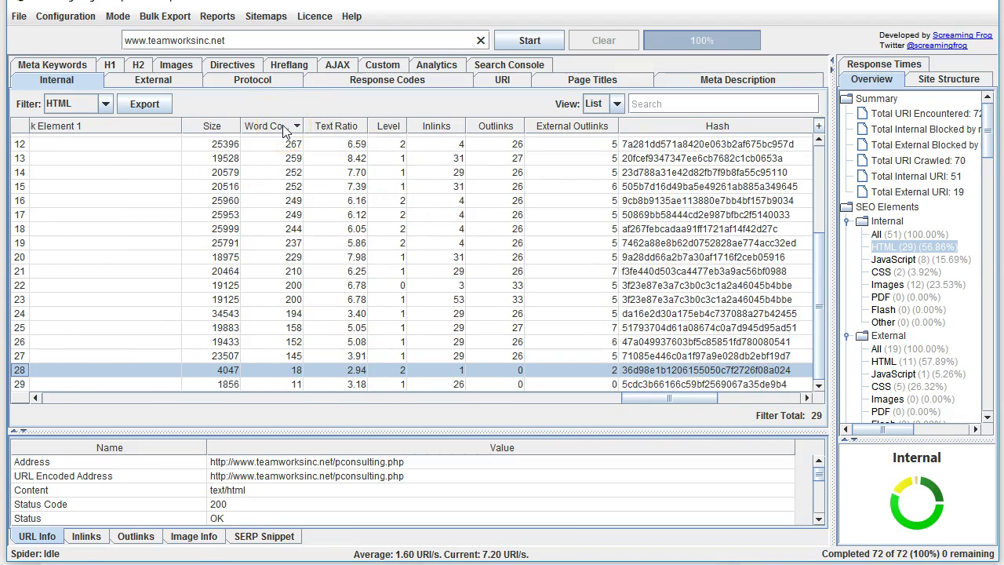
pyautogui.click(273, 131)
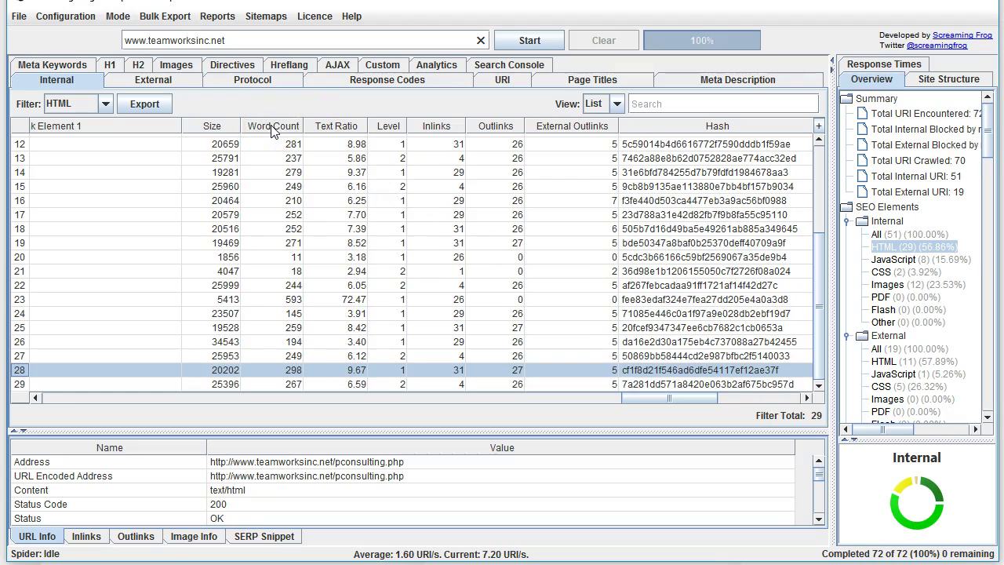
pyautogui.click(274, 131)
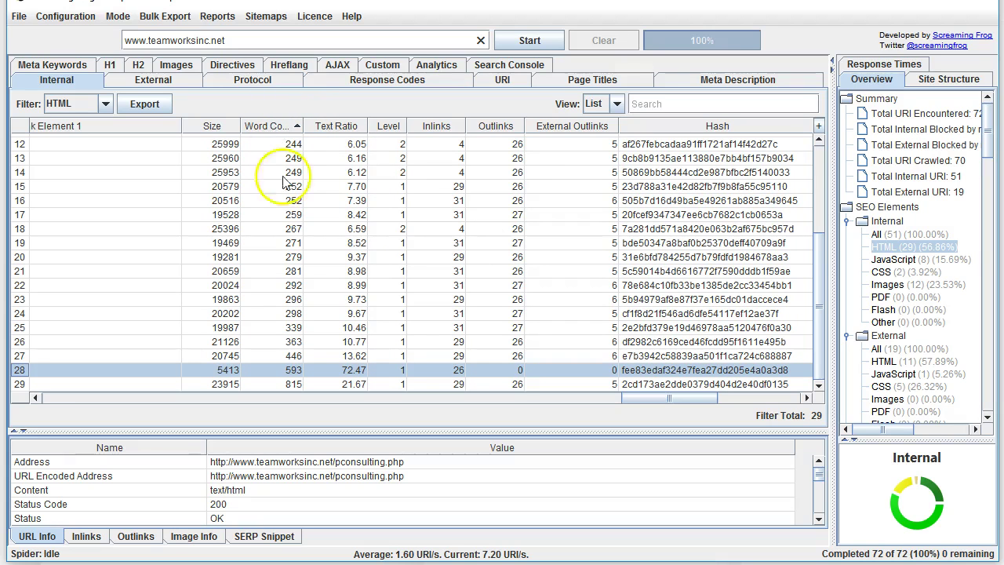
pyautogui.moveTo(821, 260); pyautogui.dragTo(610, 171)
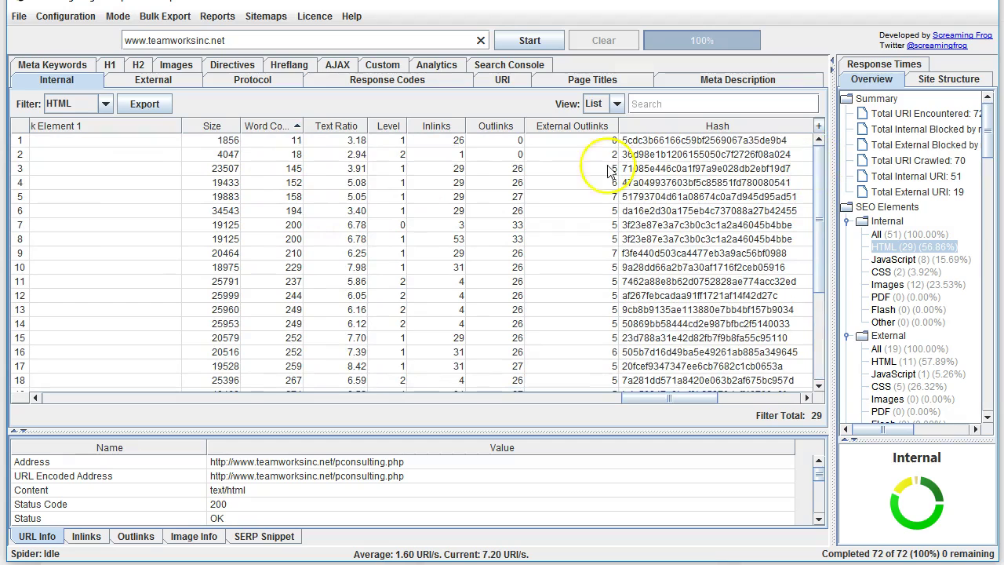
pyautogui.click(275, 125)
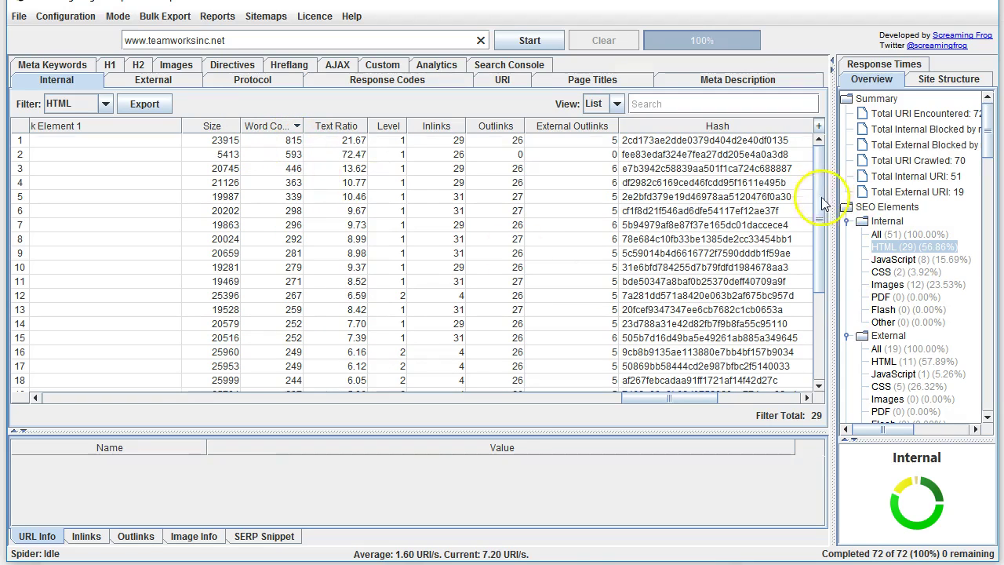
pyautogui.moveTo(820, 145); pyautogui.dragTo(820, 303)
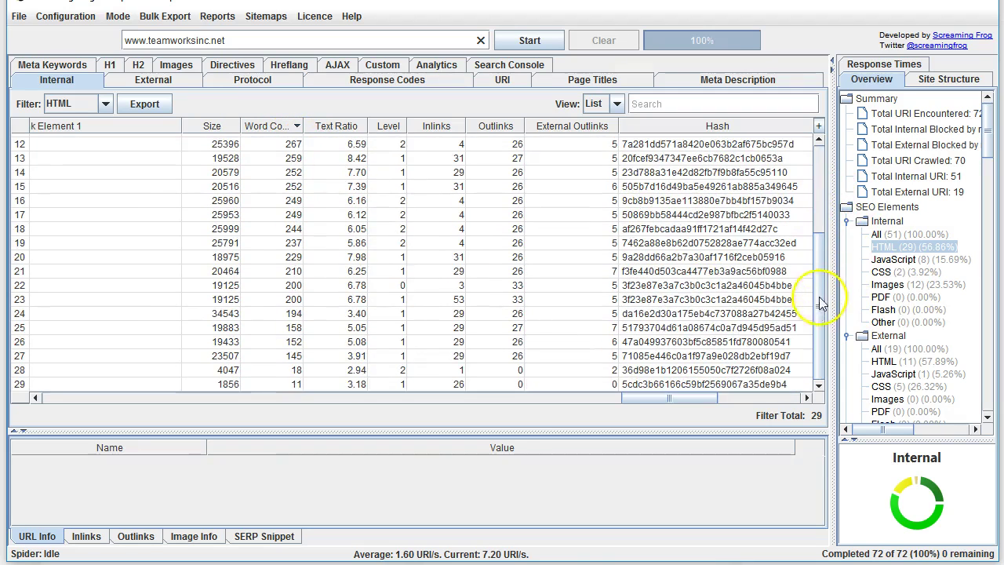
# - Identify the address of the page with the lowest word count and check its title and word count
pyautogui.click(254, 384)
pyautogui.moveTo(663, 398); pyautogui.dragTo(608, 398)
pyautogui.moveTo(504, 410); pyautogui.dragTo(47, 399)
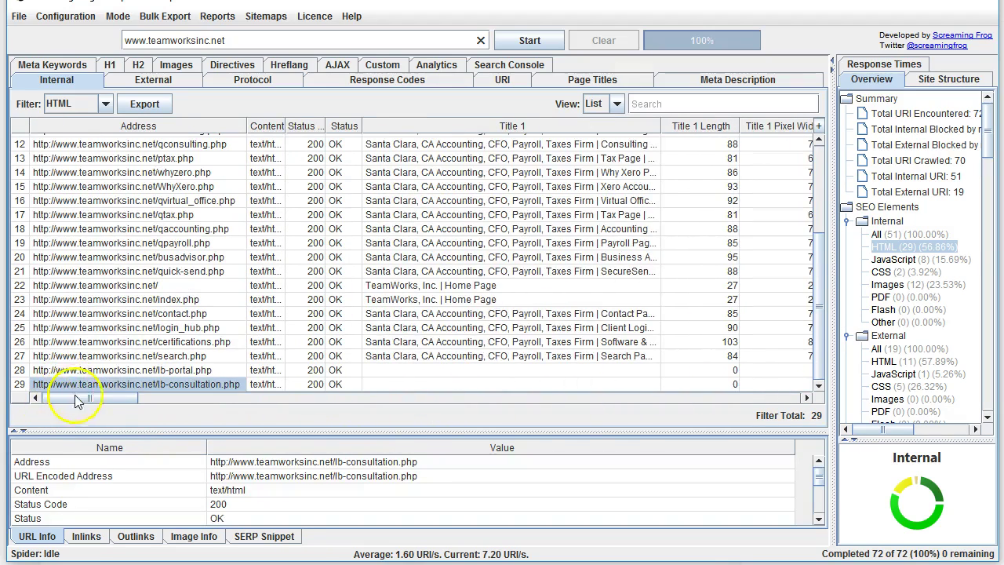
pyautogui.moveTo(111, 398); pyautogui.dragTo(659, 402)
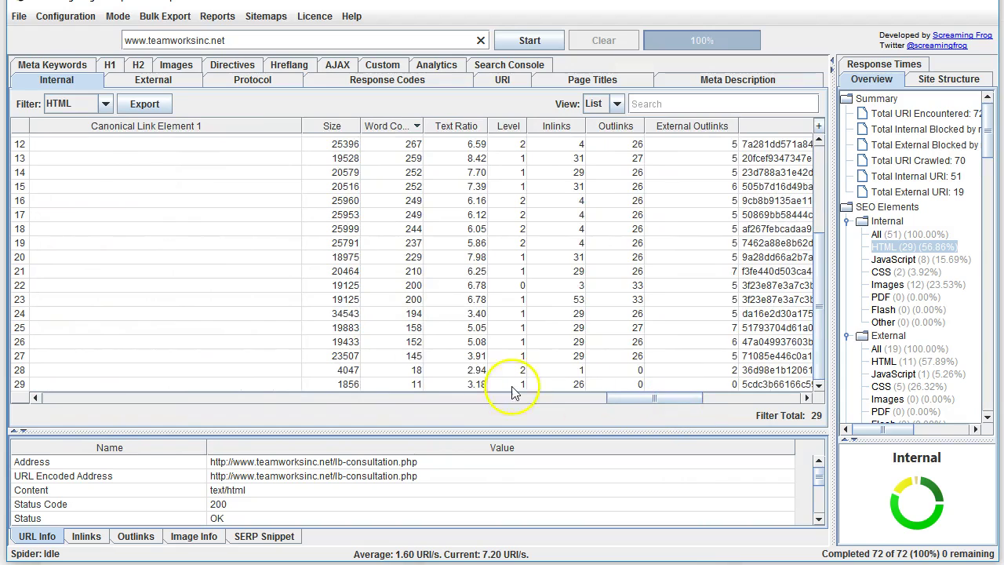
pyautogui.click(414, 386)
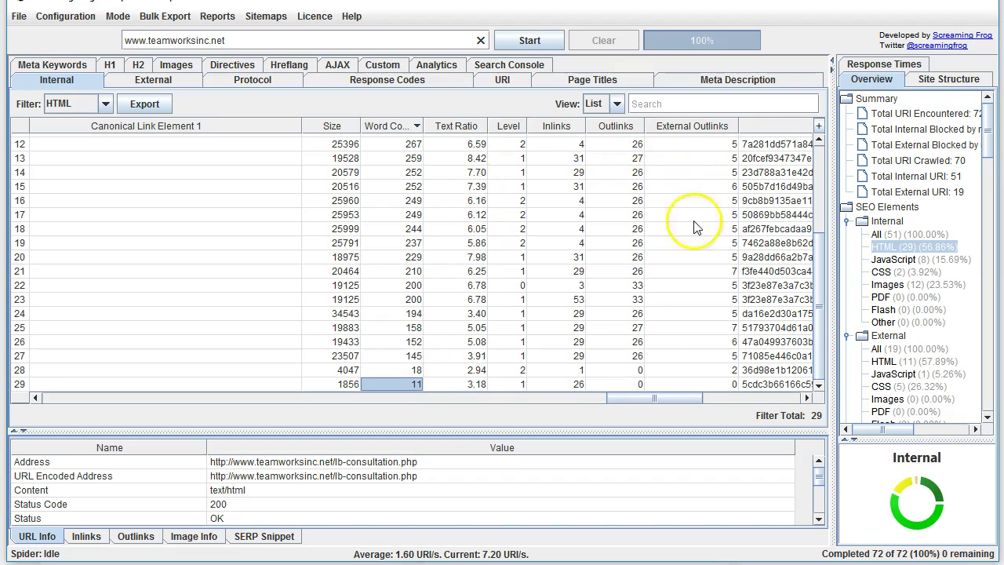
# - Sort the HTML pages by response time in ascending order and select the slowest page's response time
pyautogui.moveTo(667, 398); pyautogui.dragTo(734, 399)
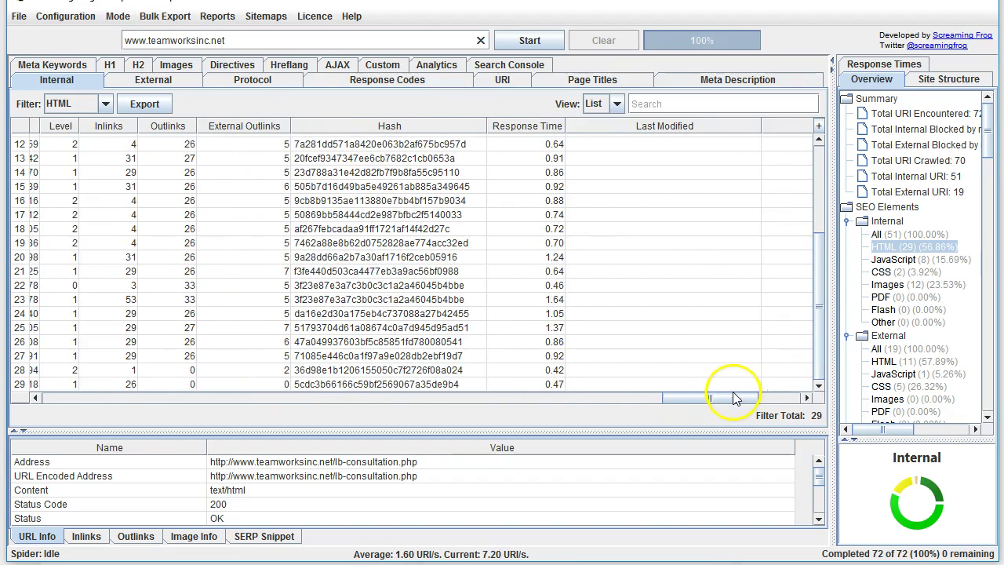
pyautogui.click(534, 127)
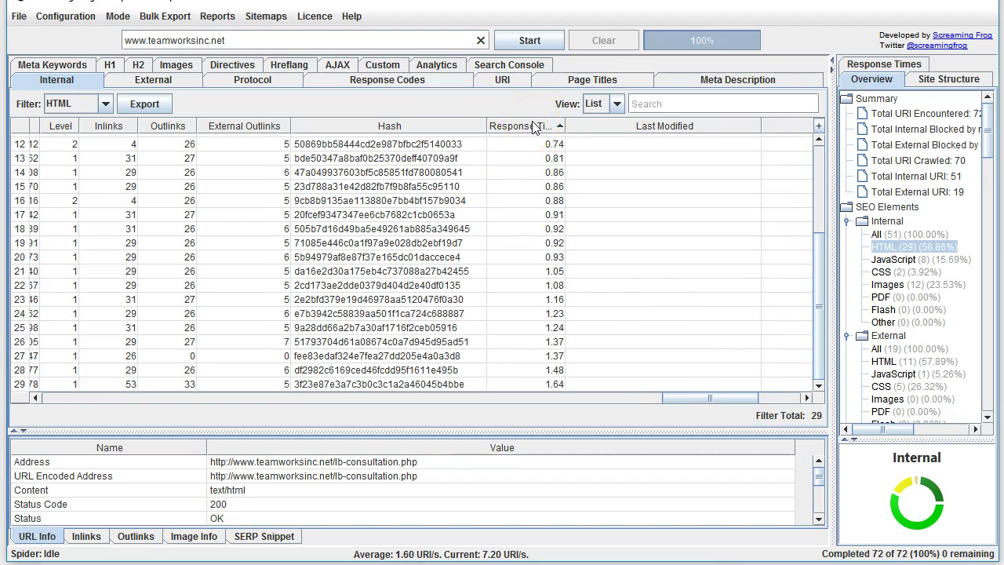
pyautogui.moveTo(817, 250); pyautogui.dragTo(753, 161)
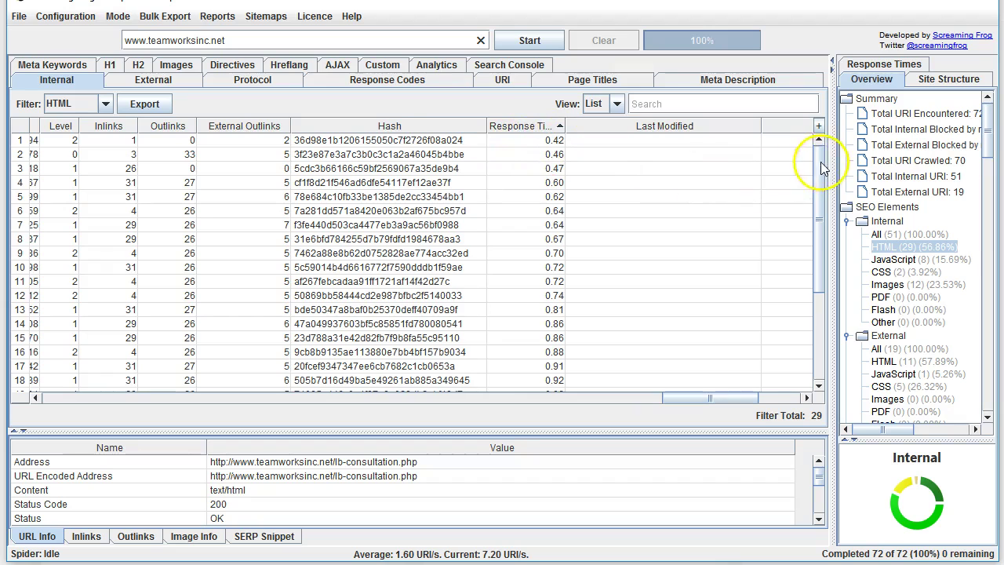
pyautogui.moveTo(823, 167); pyautogui.dragTo(822, 337)
pyautogui.click(567, 388)
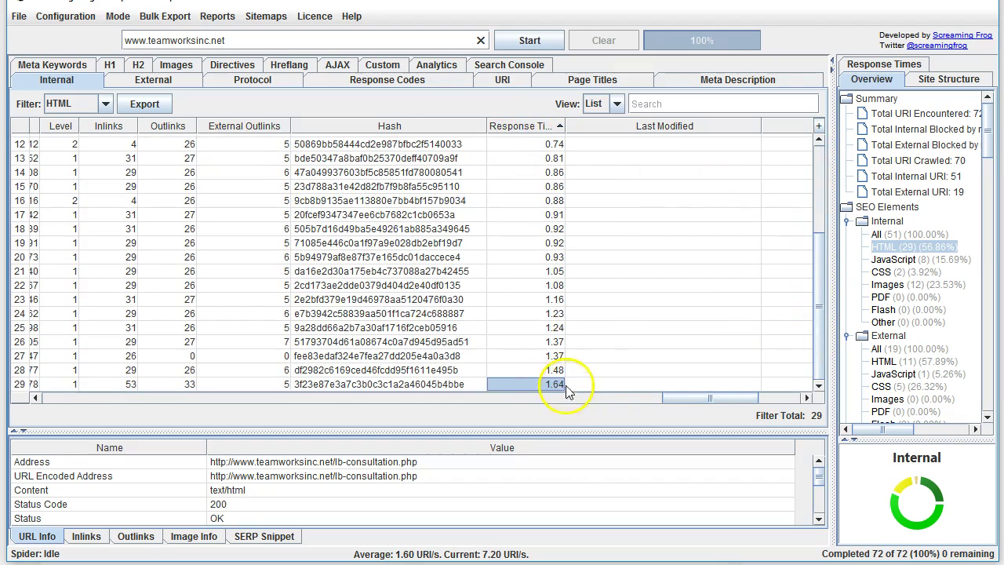
# - Identify the address of the slowest page, and check which pages respond fastest
pyautogui.moveTo(709, 401); pyautogui.dragTo(40, 402)
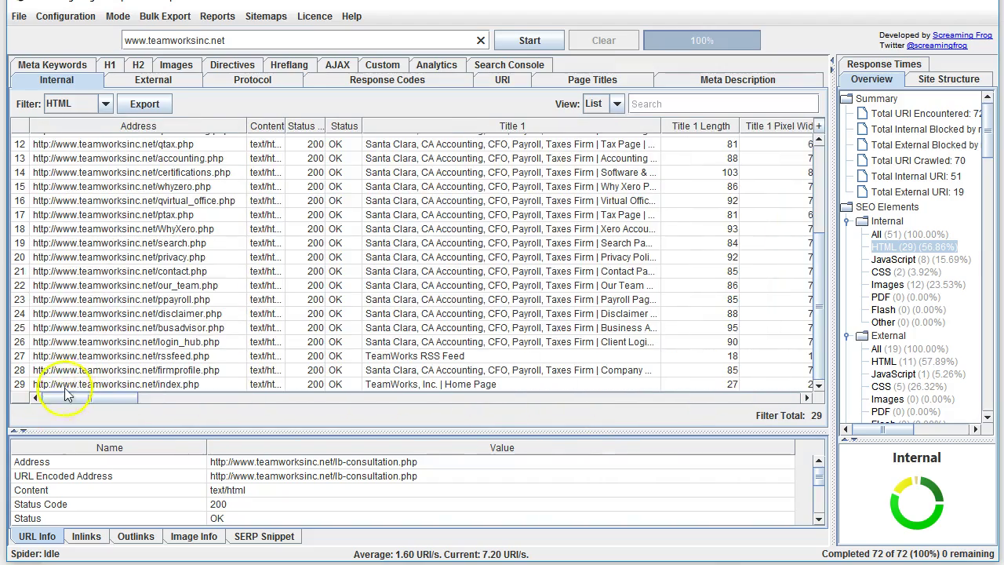
pyautogui.click(186, 398)
pyautogui.moveTo(187, 399); pyautogui.dragTo(111, 405)
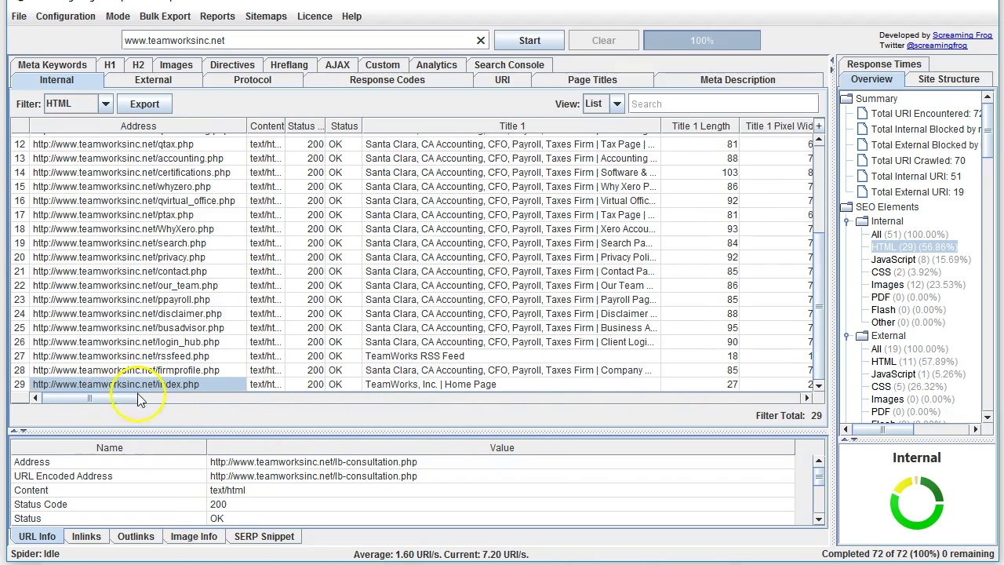
pyautogui.moveTo(819, 264); pyautogui.dragTo(820, 149)
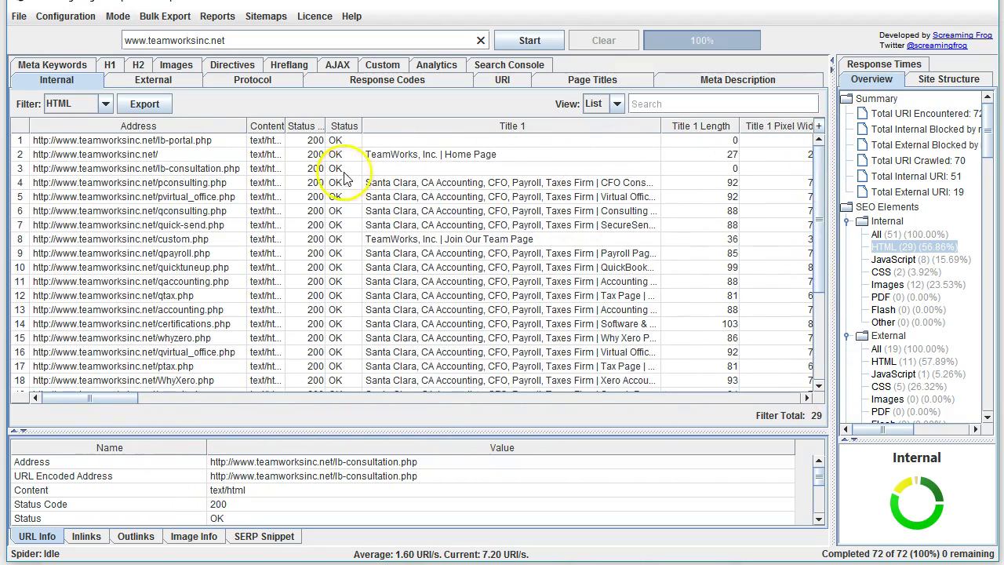